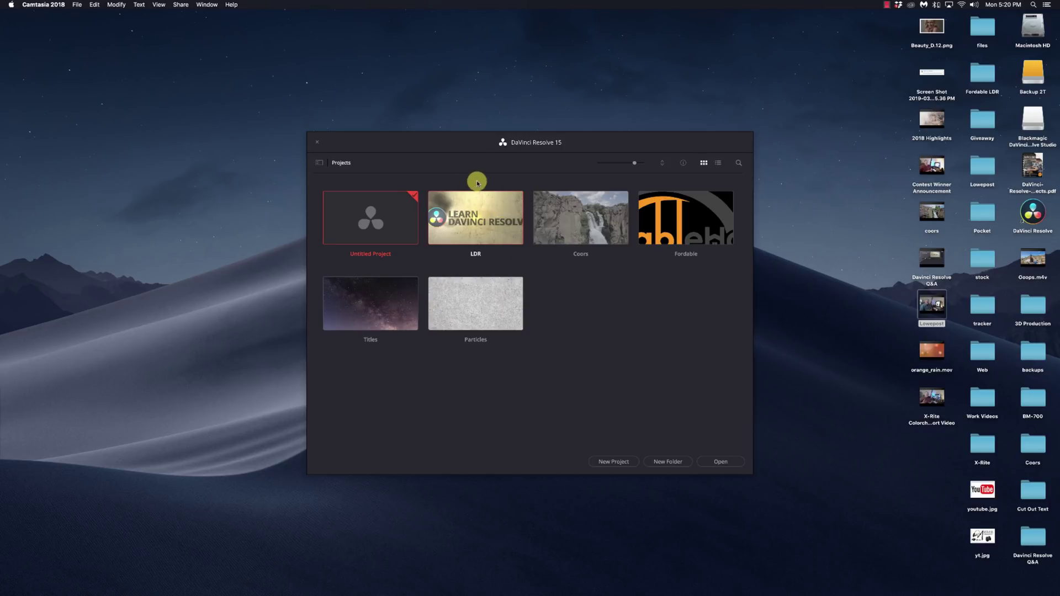
Show the Databases list in the Project Manager and look at the Local Database's options
click(339, 169)
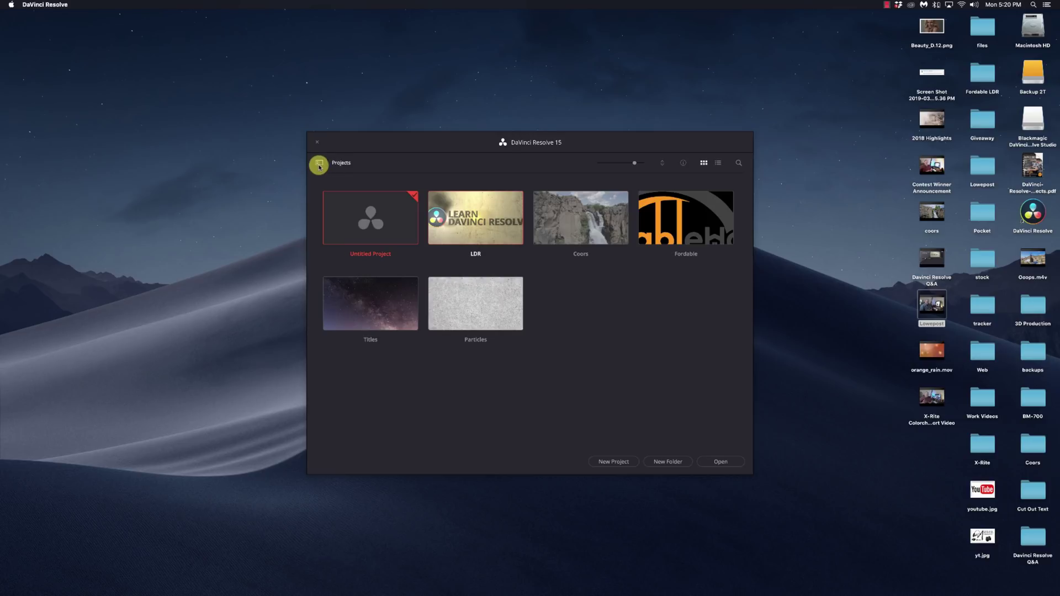
click(319, 165)
right_click(365, 200)
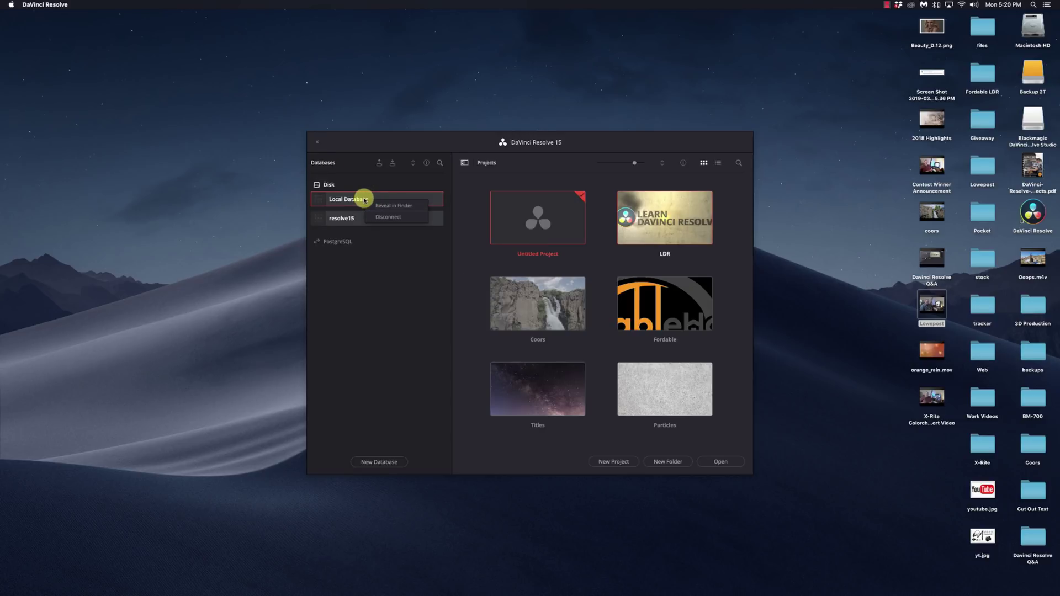
click(363, 199)
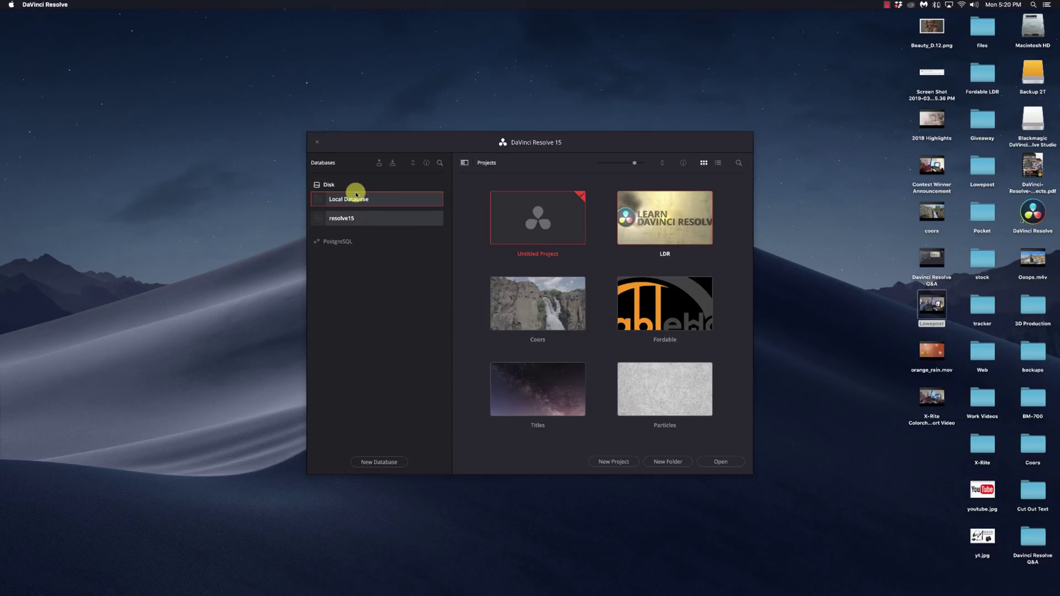
Back up the Local Database to Desktop > backups, then view resolve15 and close the Project Manager
click(379, 165)
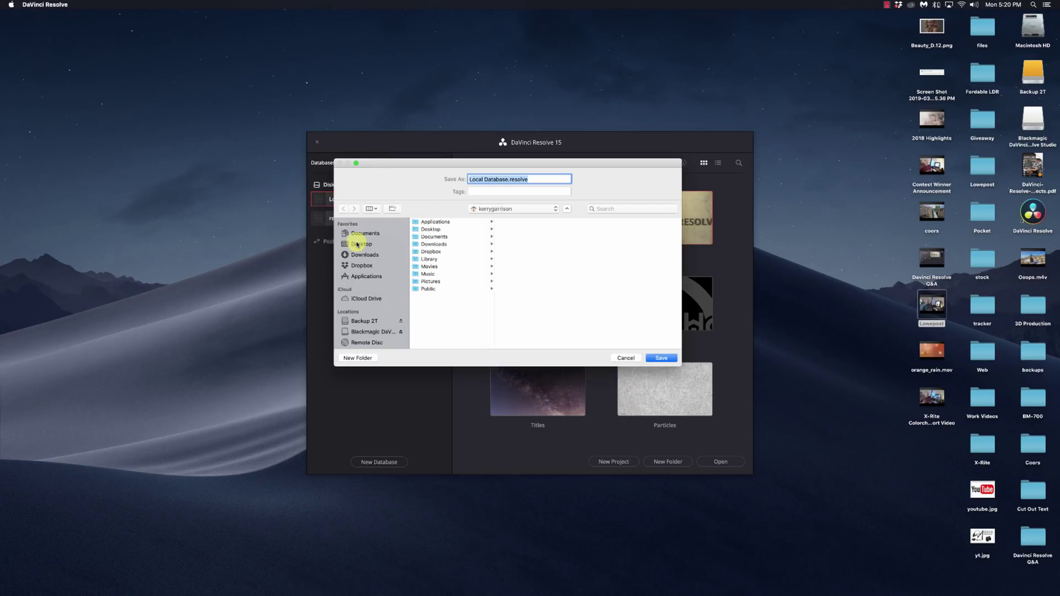
click(358, 245)
click(429, 240)
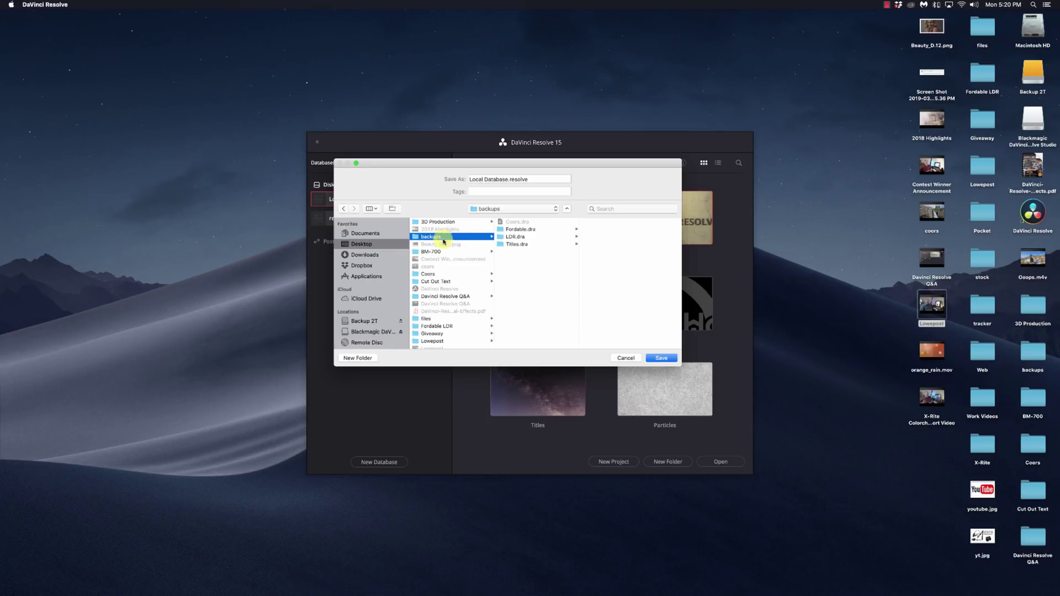
click(663, 359)
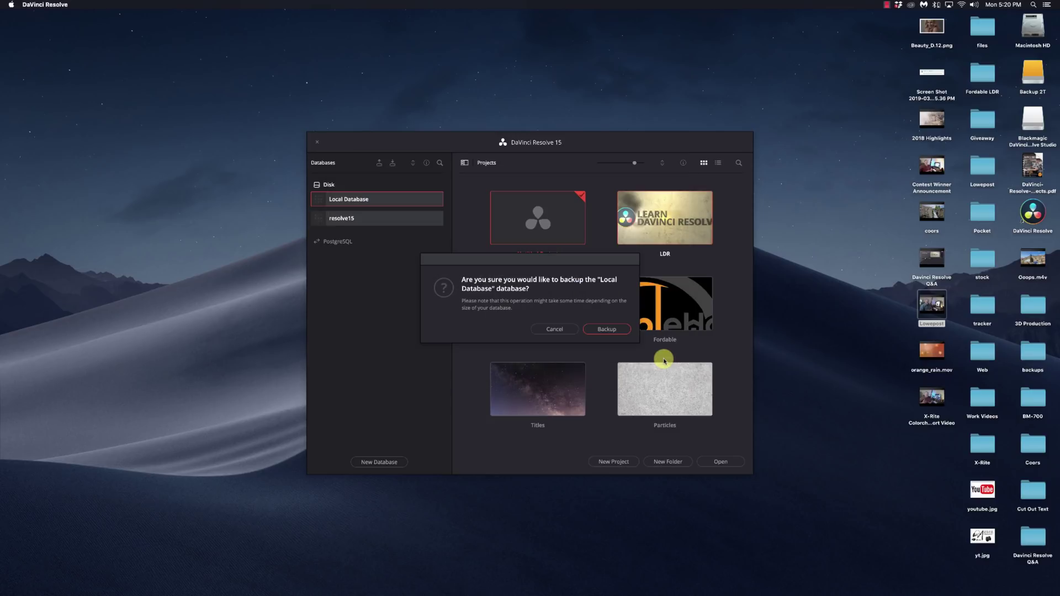
click(611, 330)
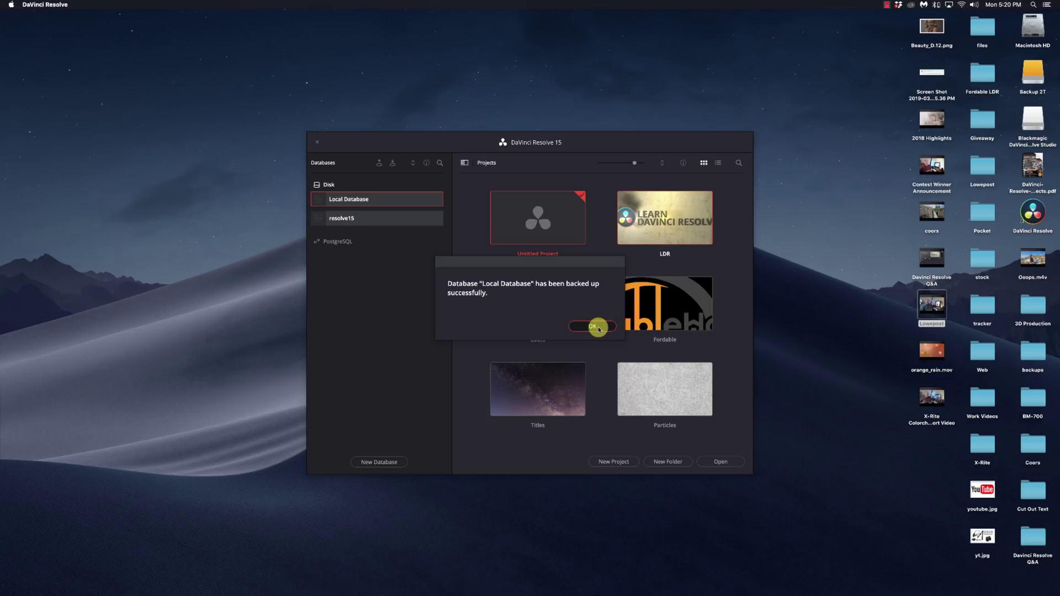
click(598, 328)
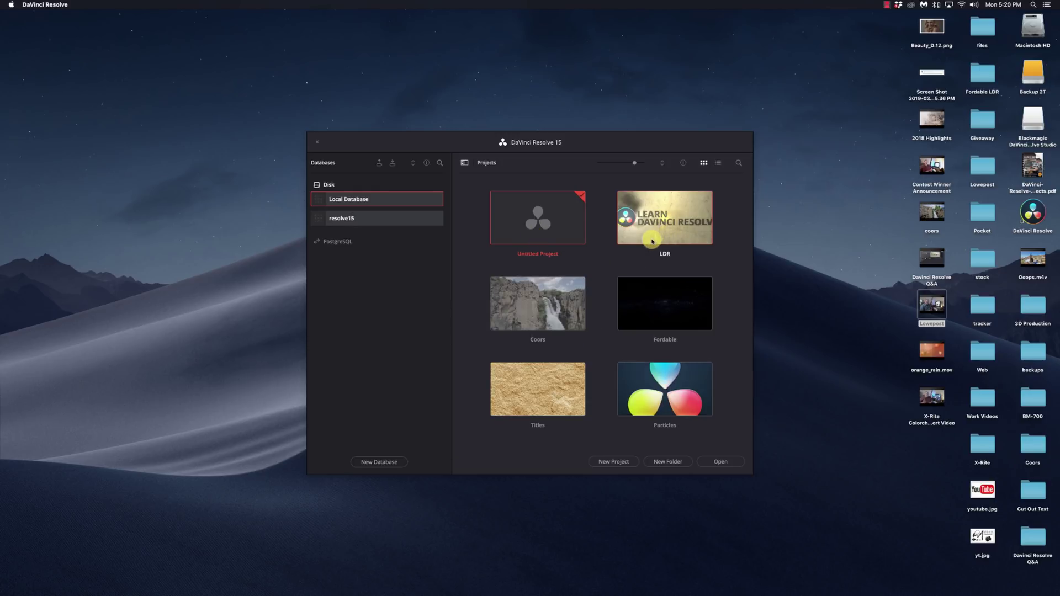
click(368, 222)
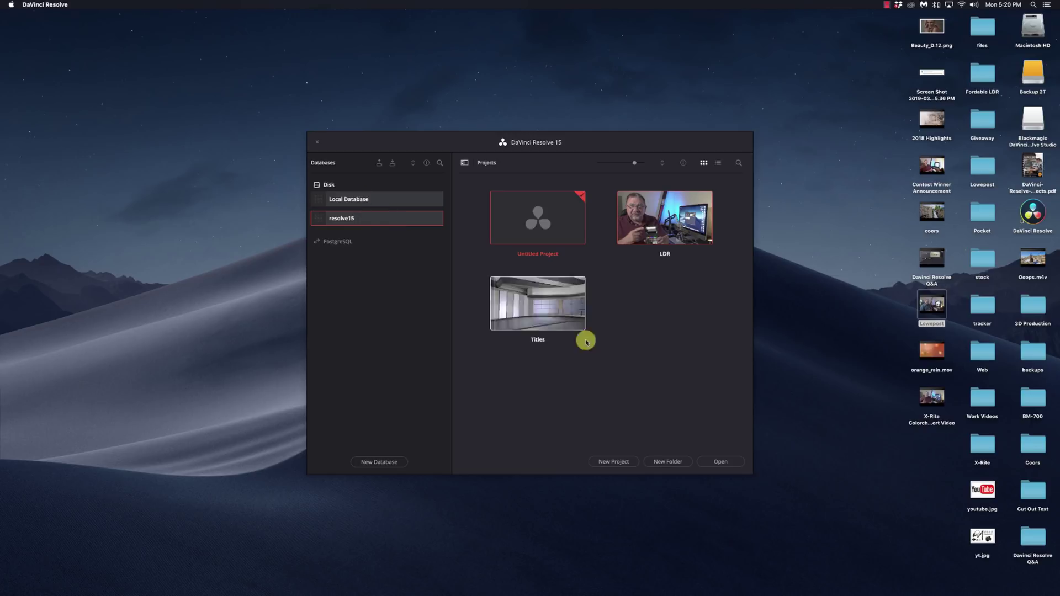
click(318, 144)
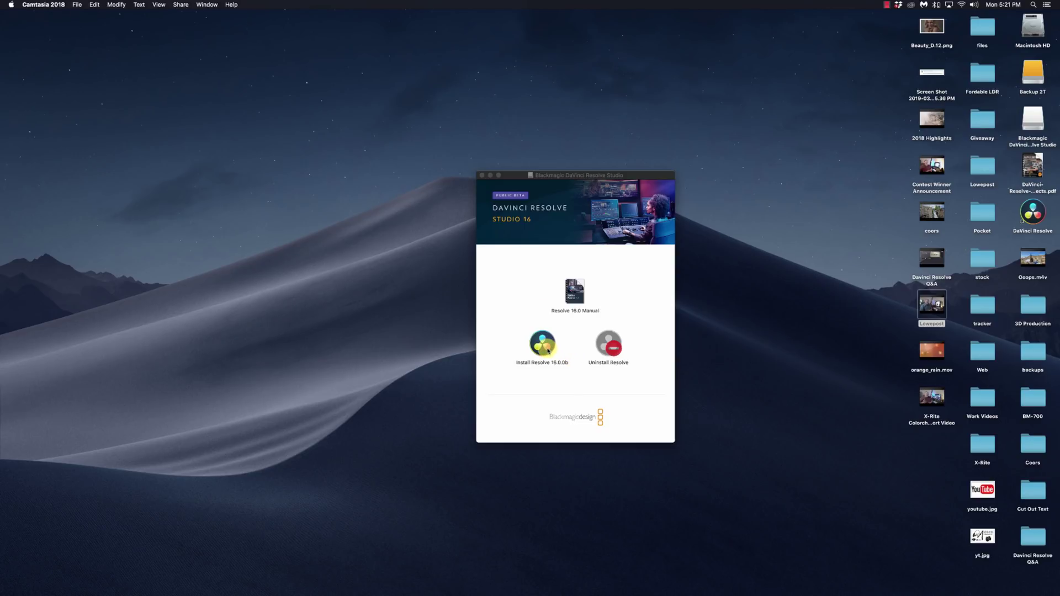
Open the Resolve 16.0 Manual, then select Install Resolve 16.0.0b in the disk window
click(575, 295)
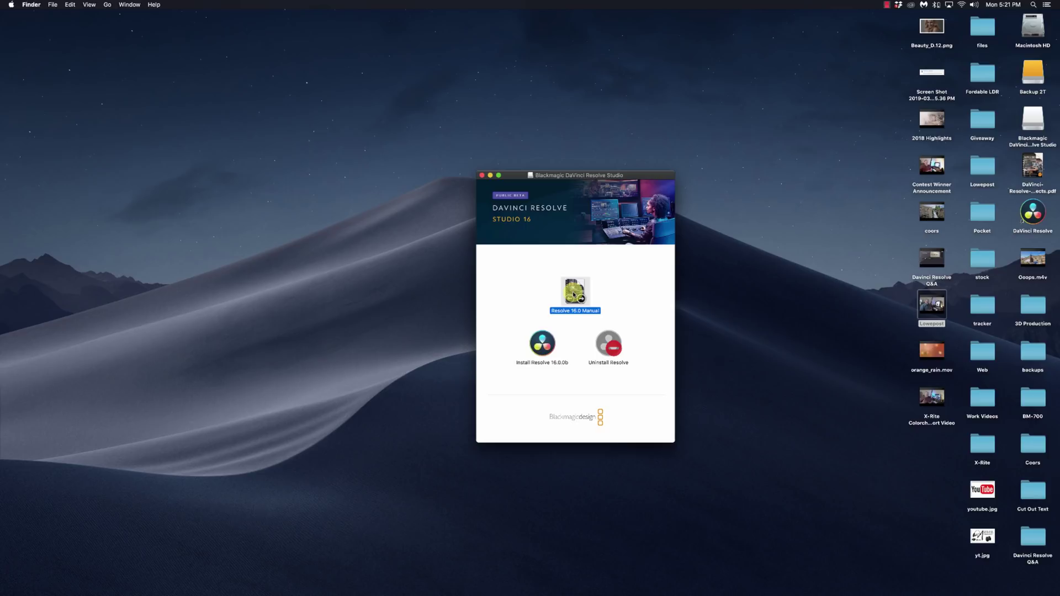
double_click(573, 293)
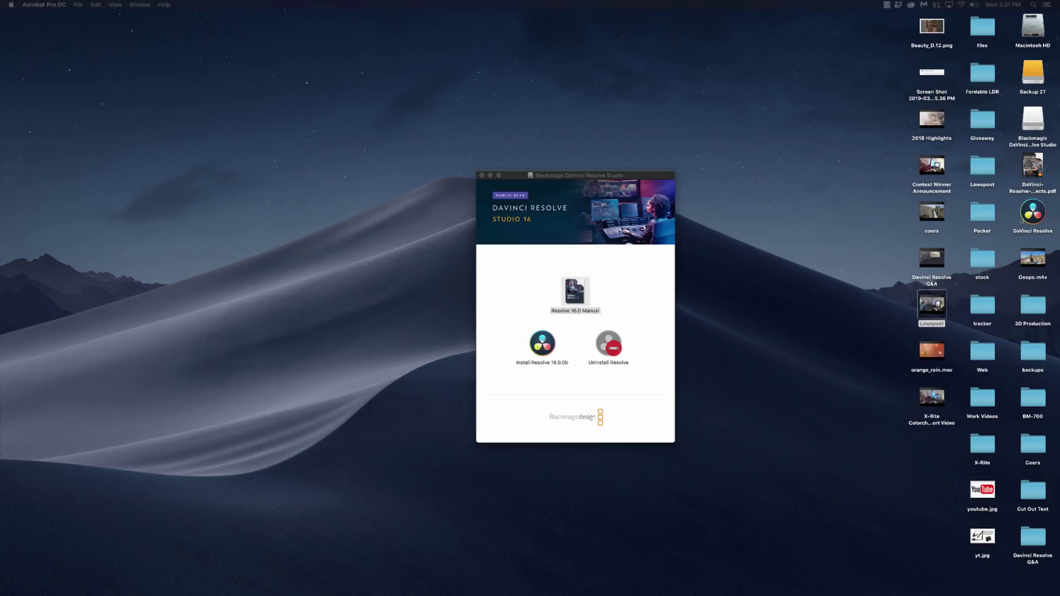
click(494, 260)
click(505, 284)
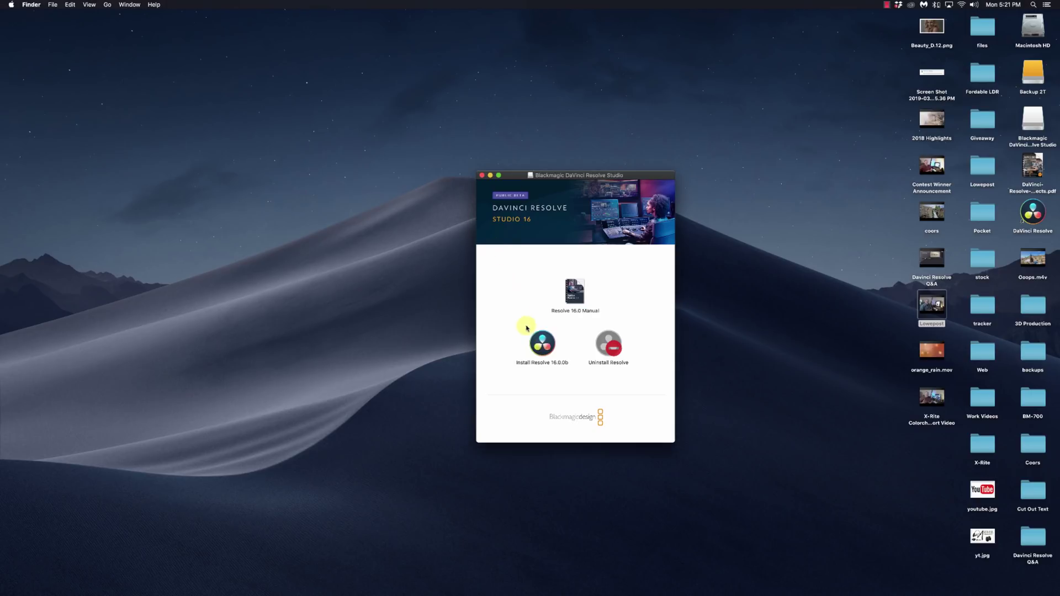
click(542, 344)
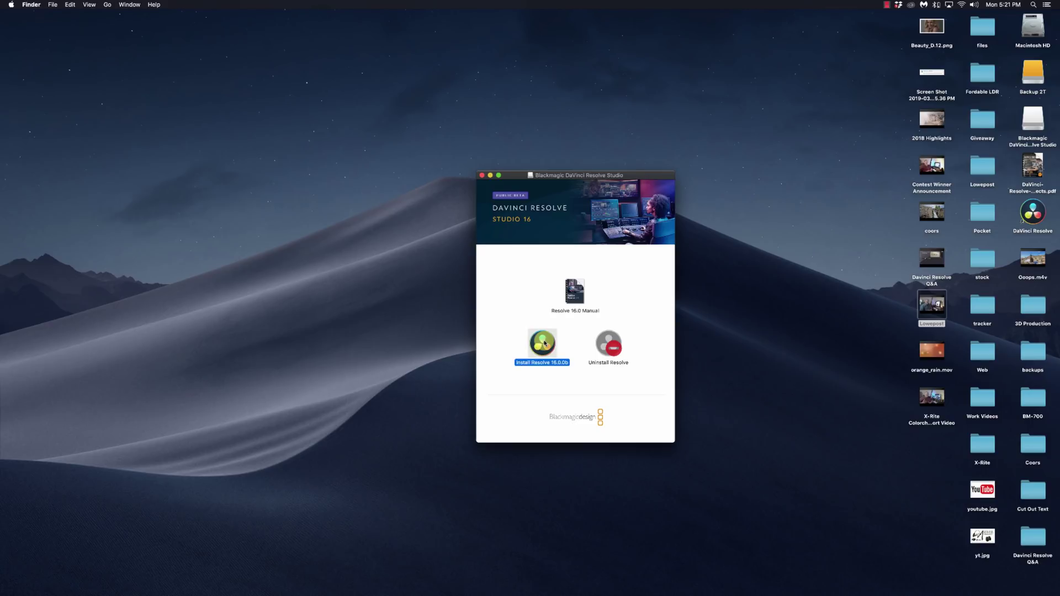
Launch Install Resolve 16.0.0b, continue past its Introduction, and select the Macintosh HD drive
double_click(544, 343)
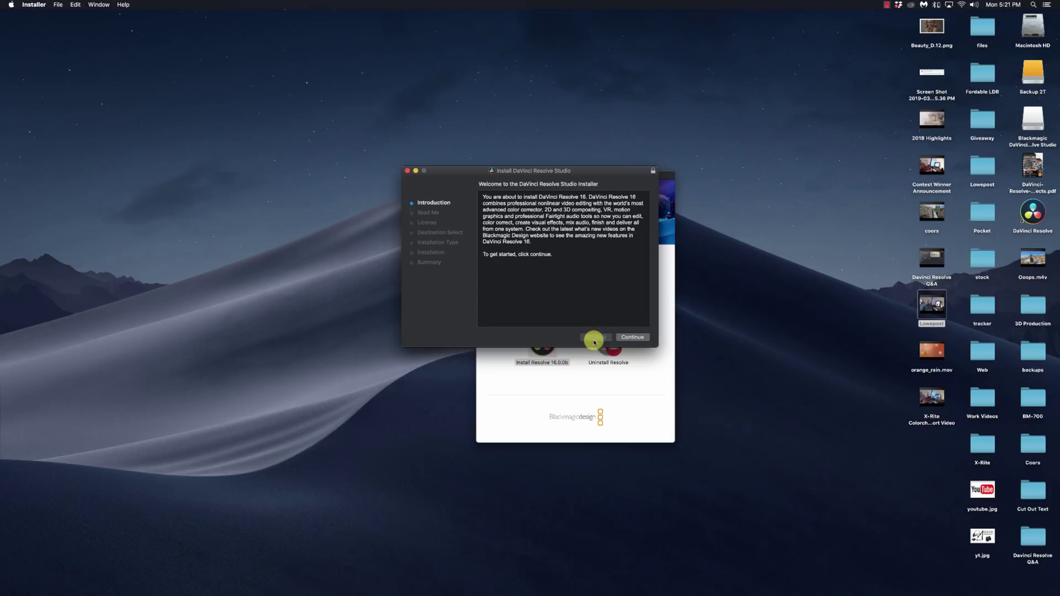
click(626, 337)
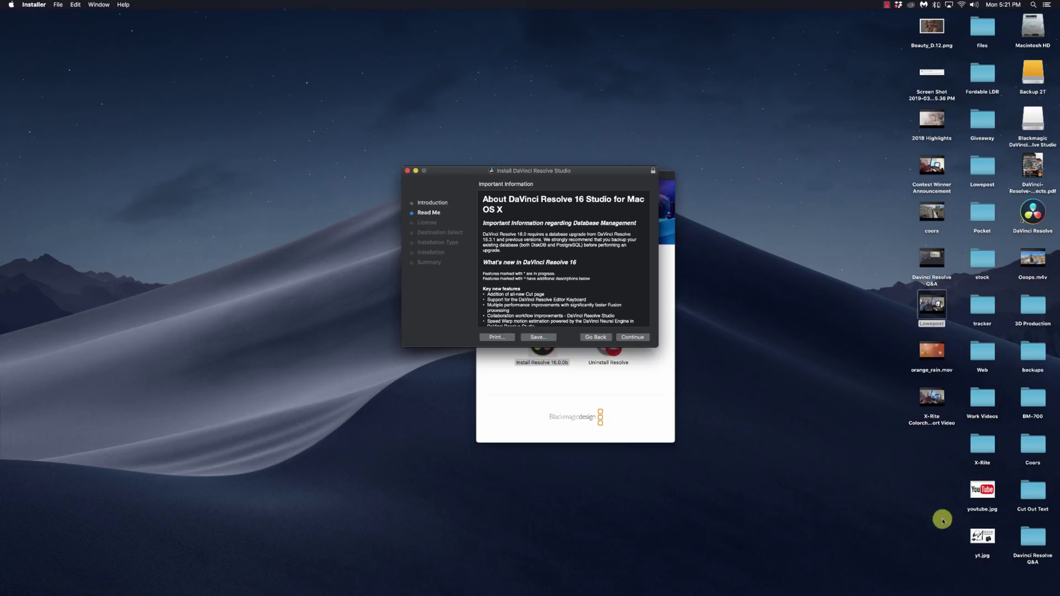
click(1039, 30)
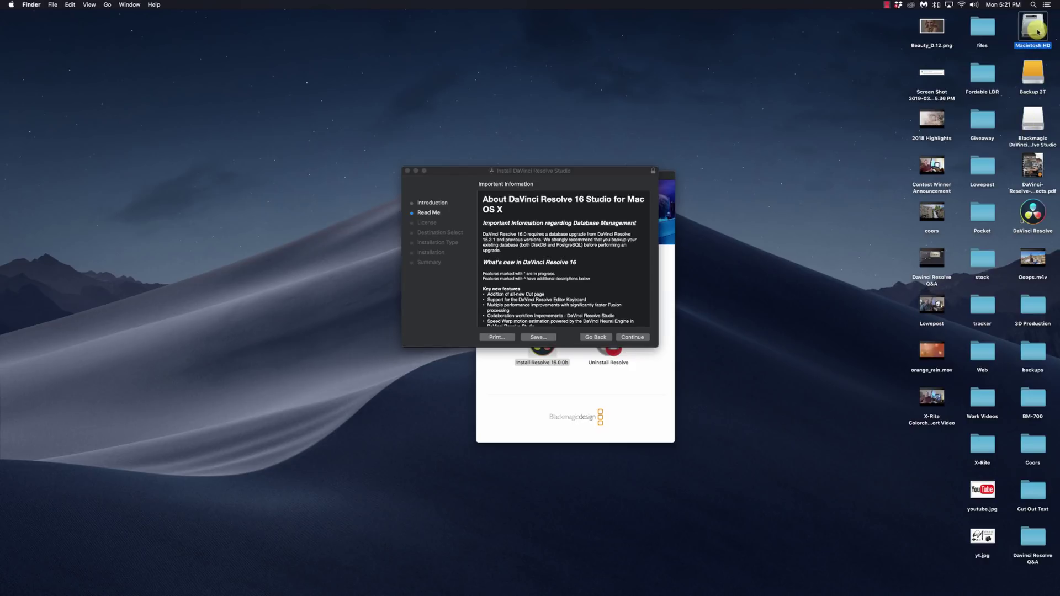
In Macintosh HD > Applications, rename the existing DaVinci Resolve folder to 'DaVinci Resolve 15'
double_click(1037, 31)
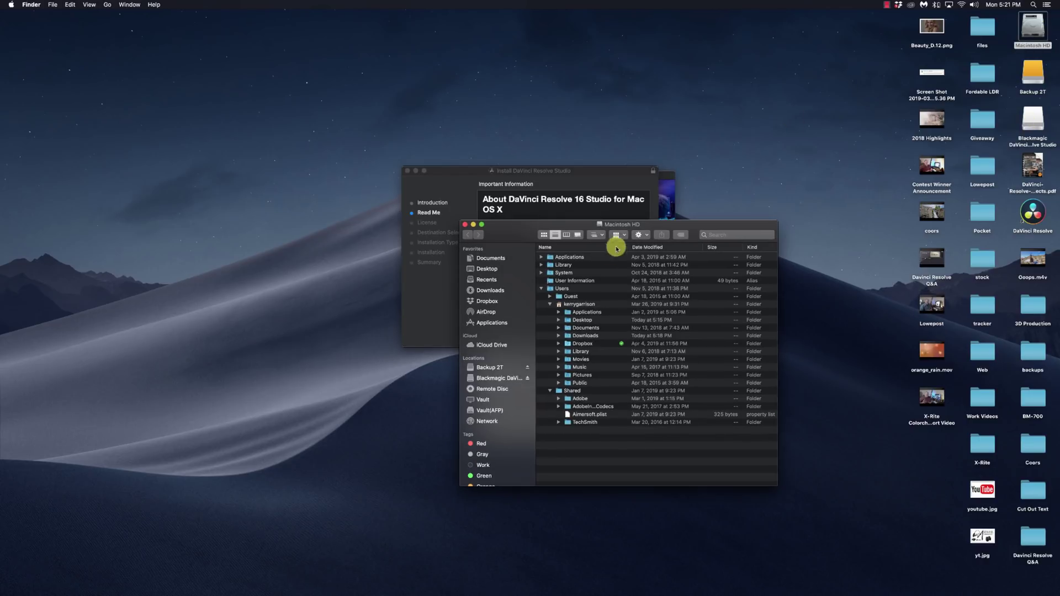
click(541, 289)
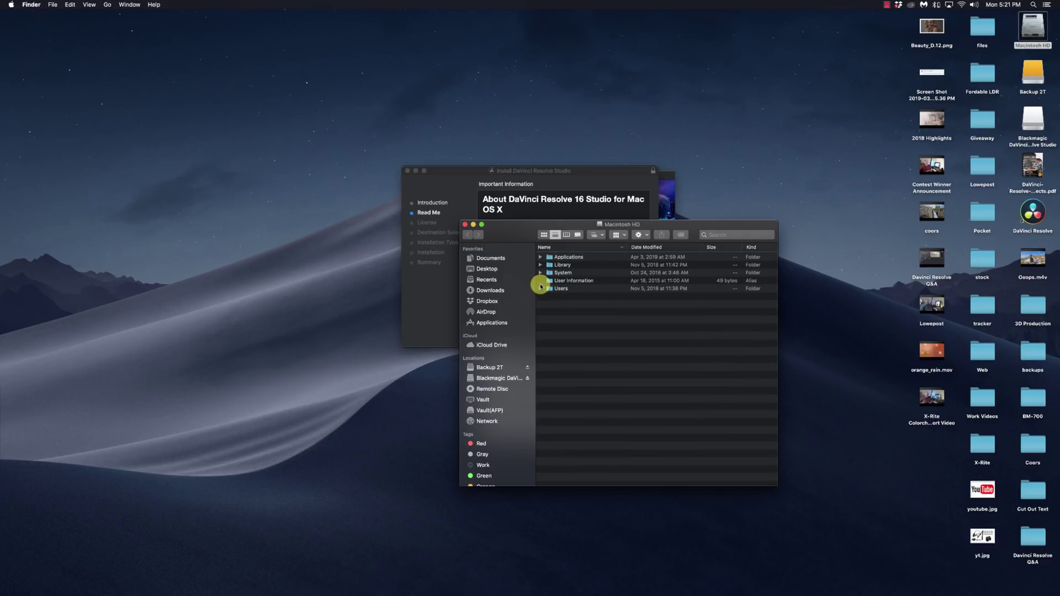
click(541, 257)
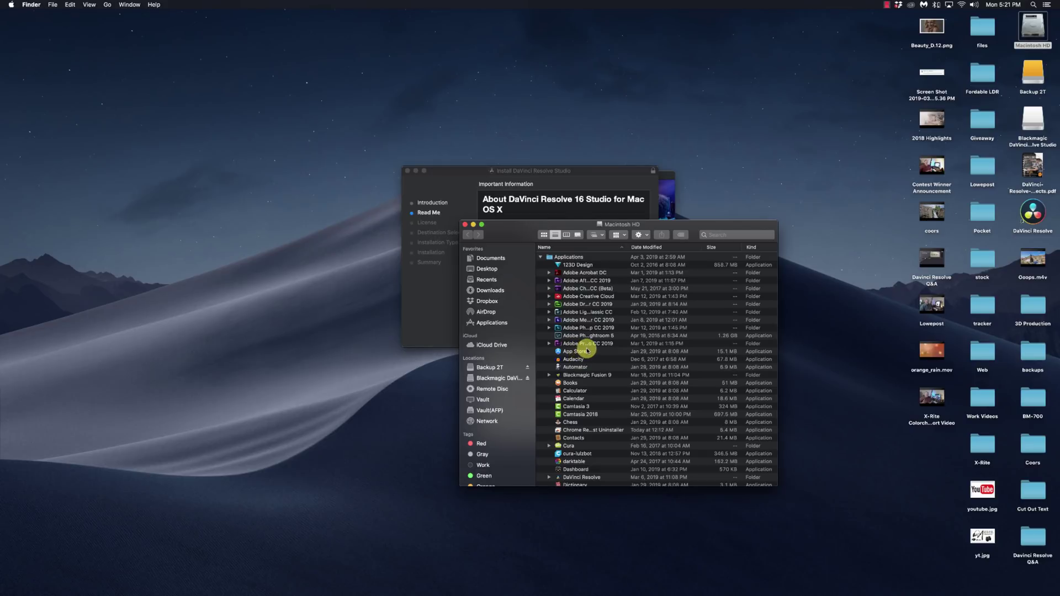
scroll(589, 351, down, 5)
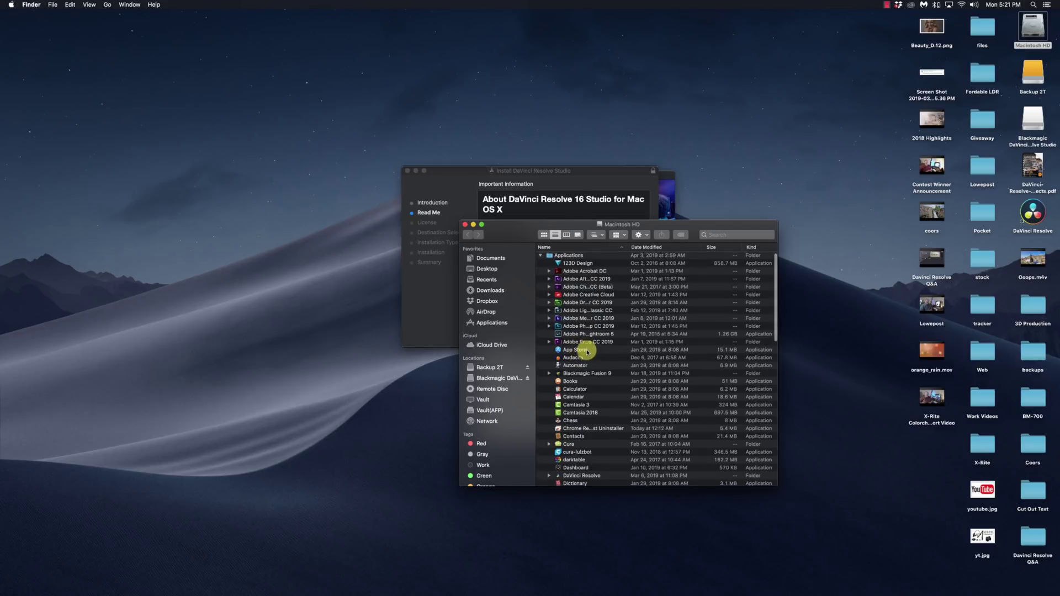
click(583, 402)
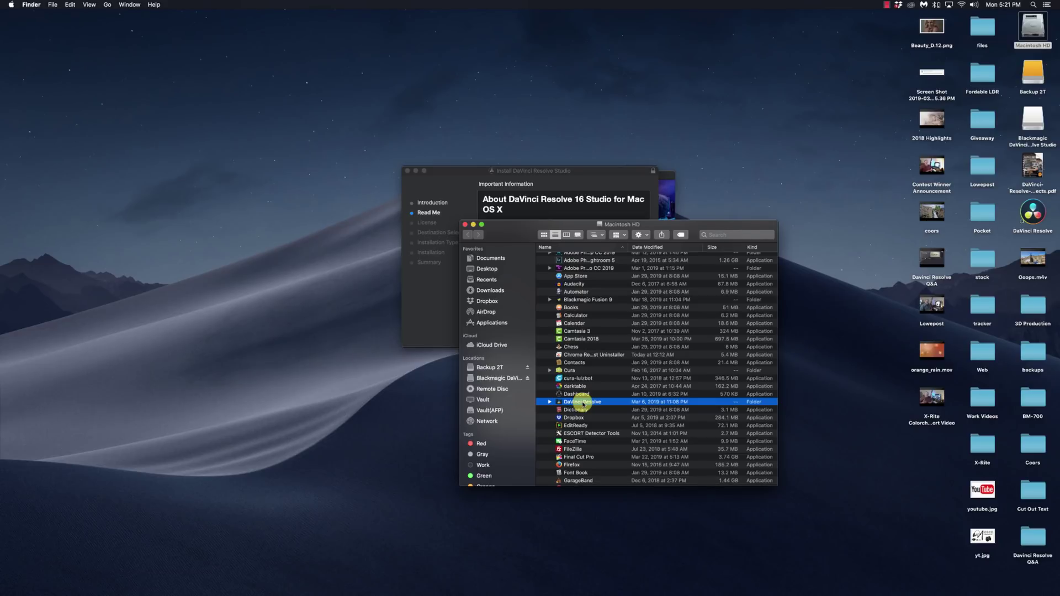
click(583, 402)
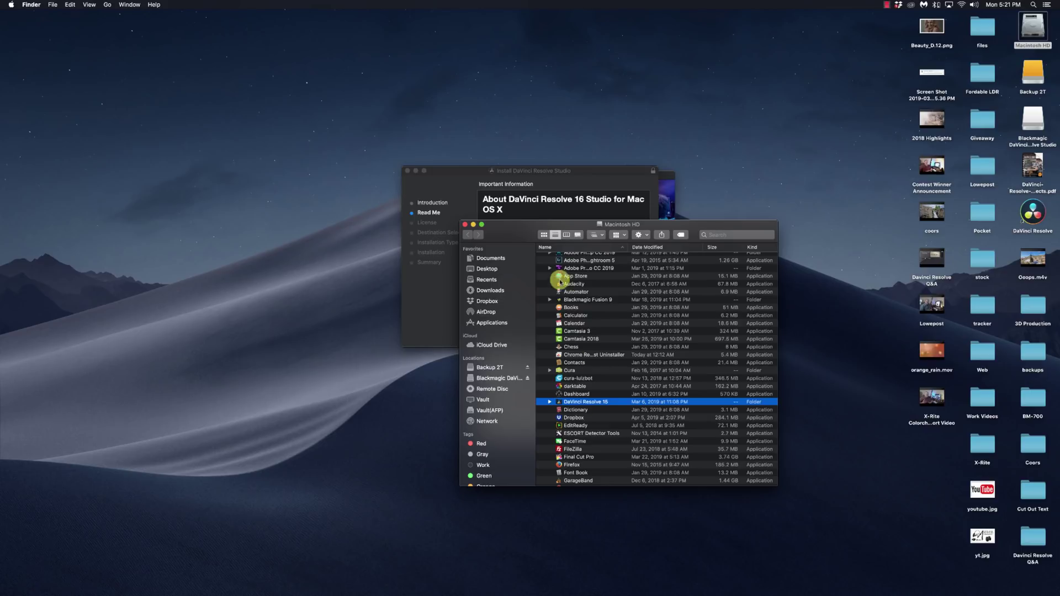
click(466, 201)
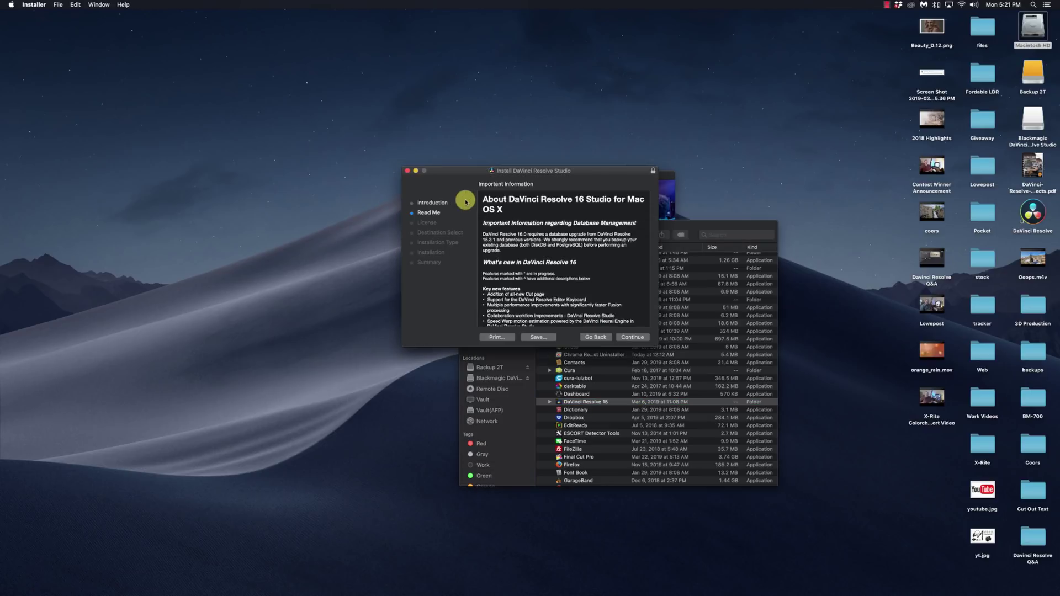
Accept the license and run the standard install on Macintosh HD, authorising with the admin password
click(631, 338)
click(630, 338)
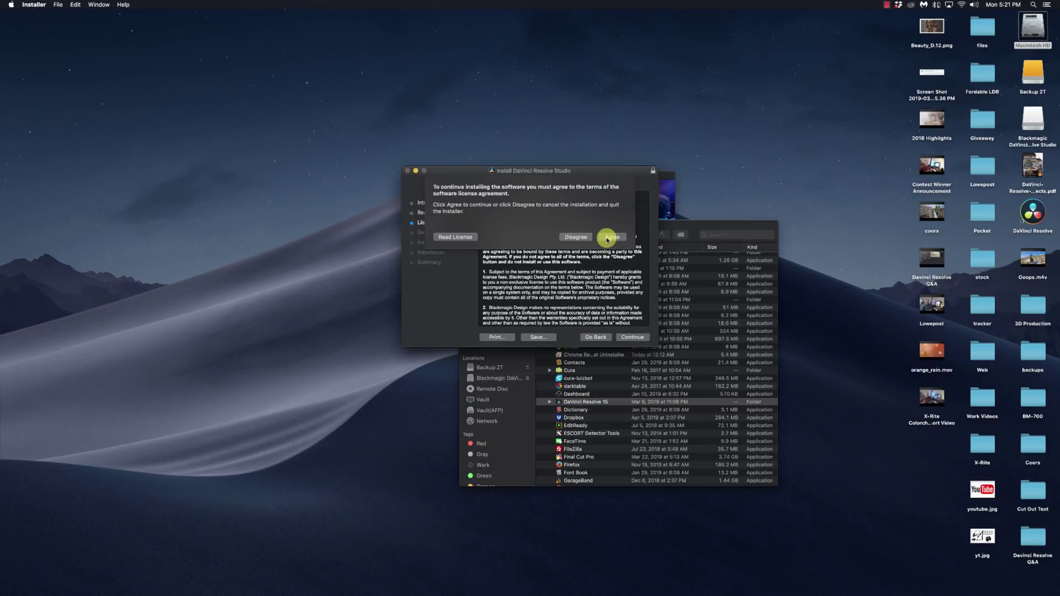
click(609, 237)
click(639, 338)
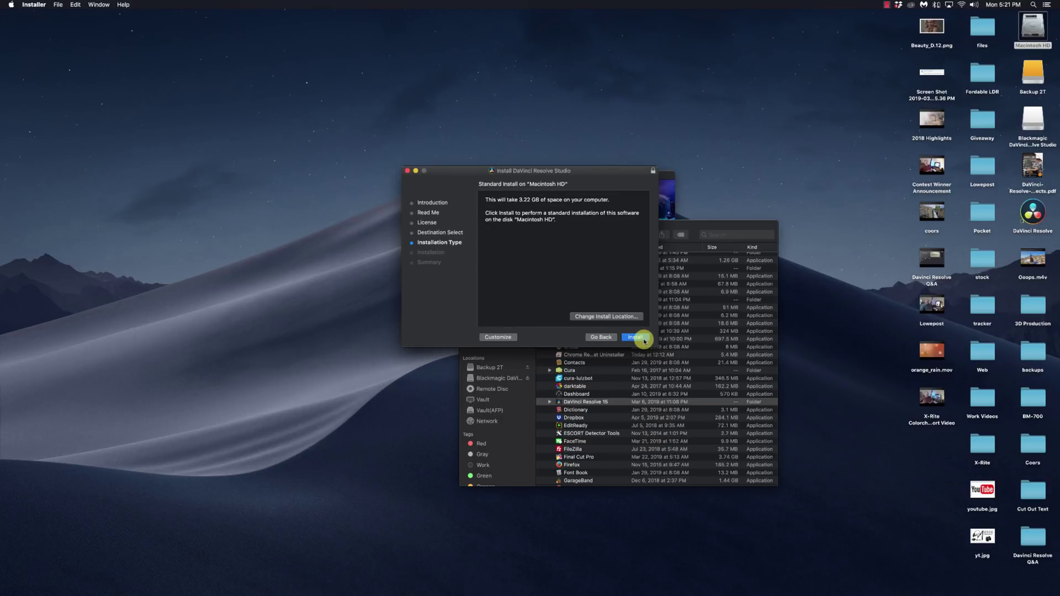
text(••)
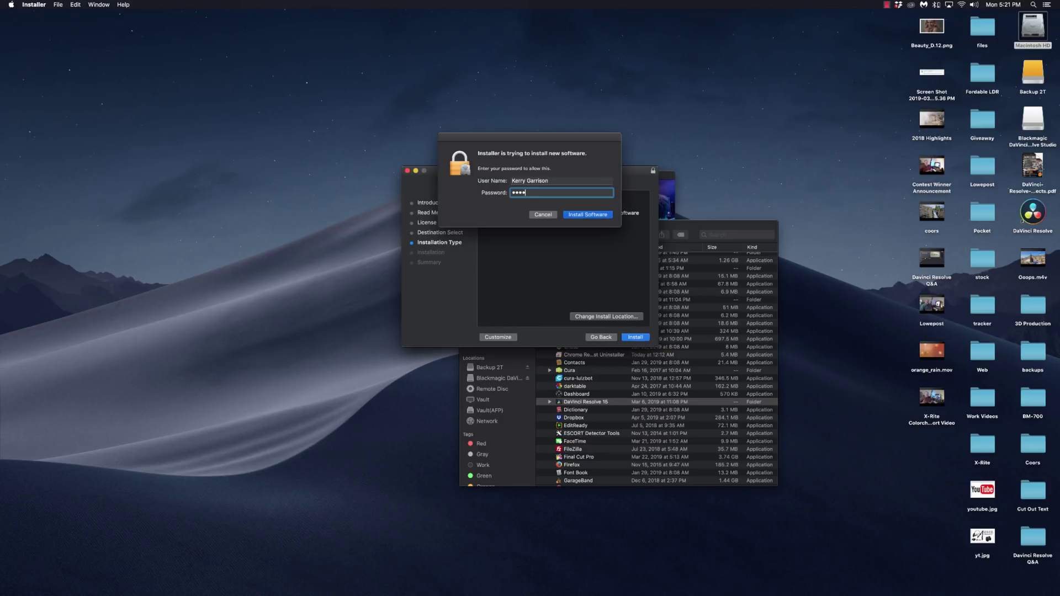
key(Return)
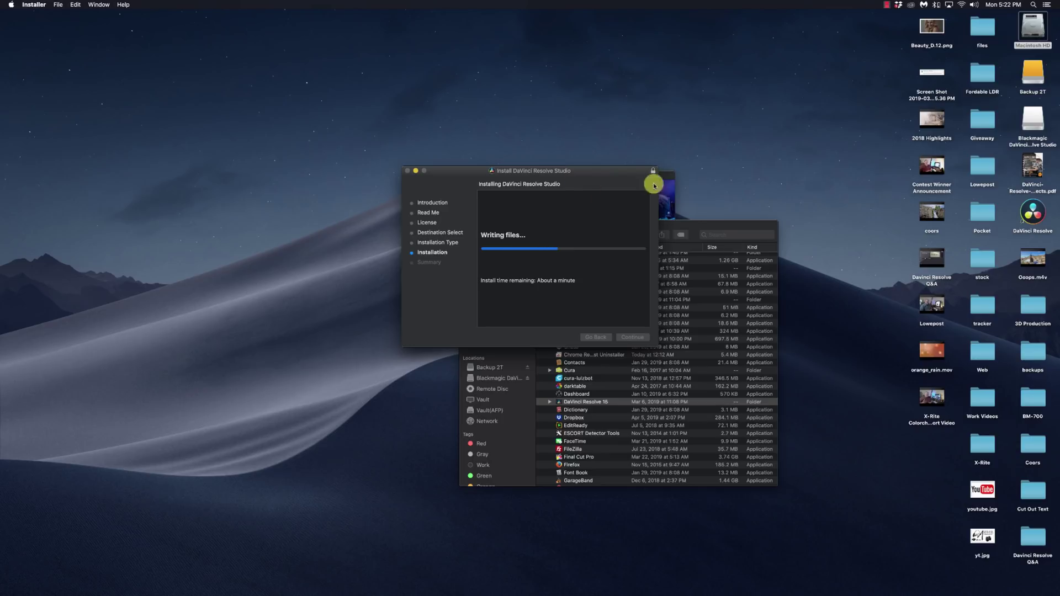
Once installation completes, close the installer and move the installer package to the Trash
drag(690, 221, 699, 281)
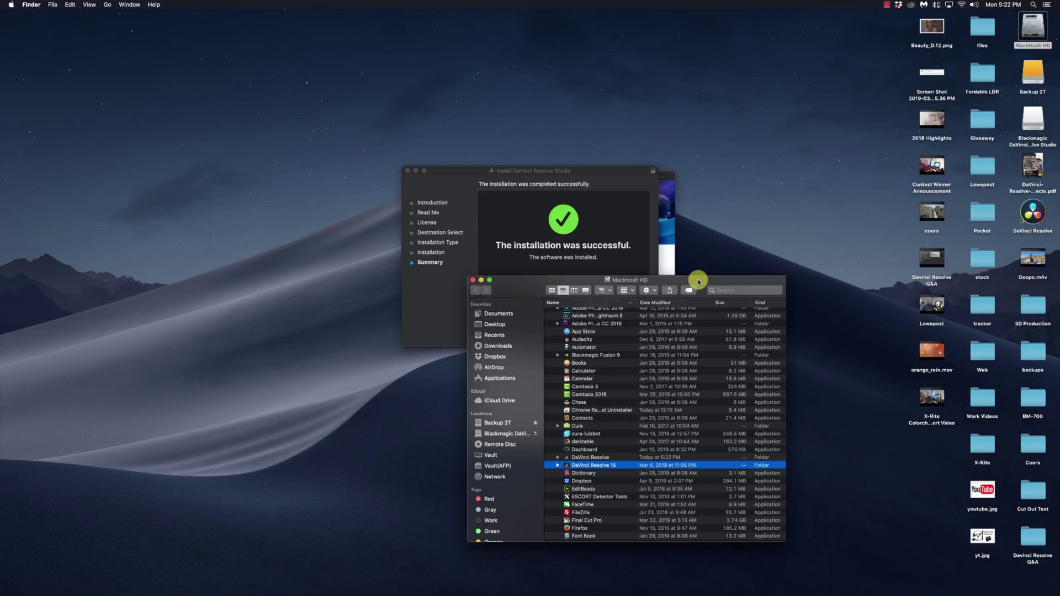
click(439, 287)
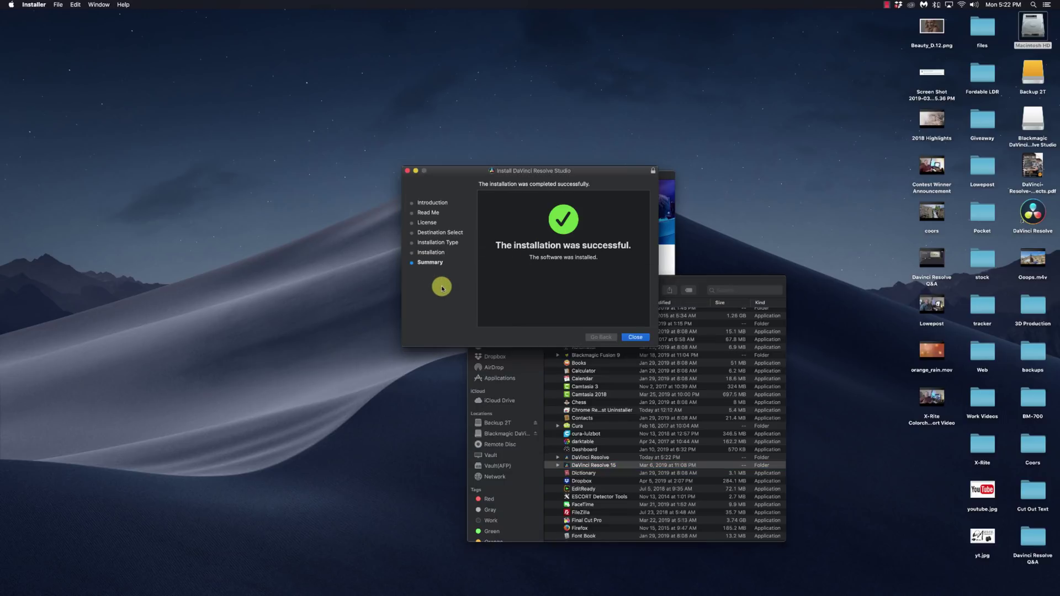
click(636, 340)
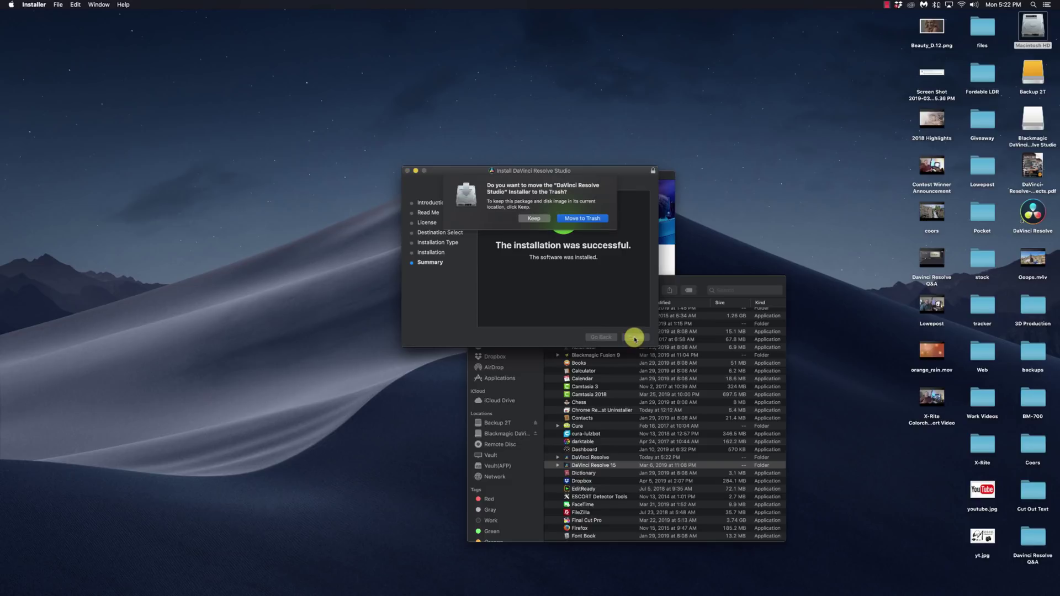
click(581, 218)
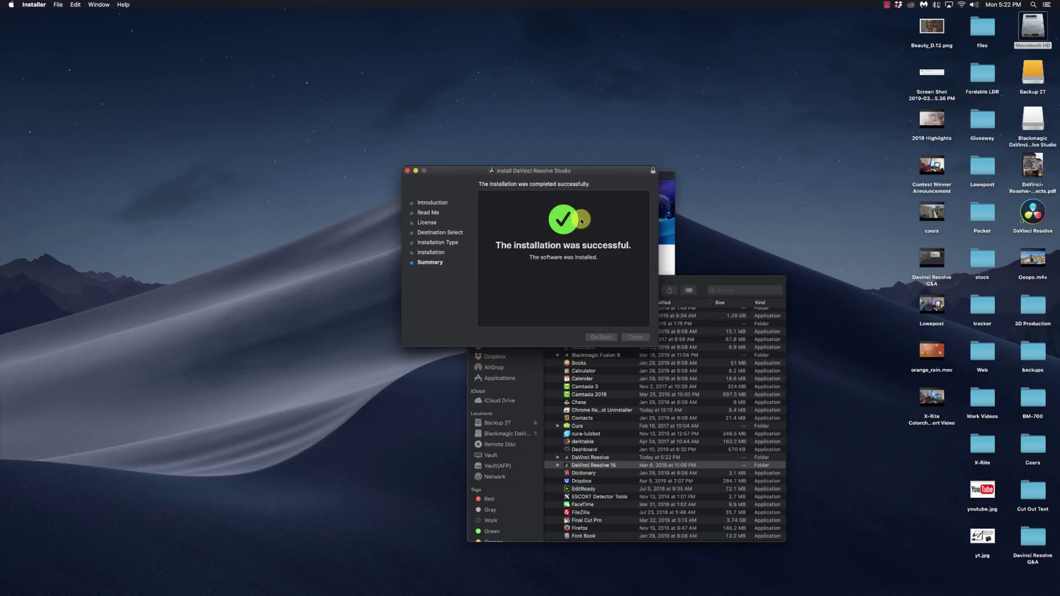
Expand the new DaVinci Resolve folder in Applications and launch the DaVinci Resolve 16 app inside it
click(569, 457)
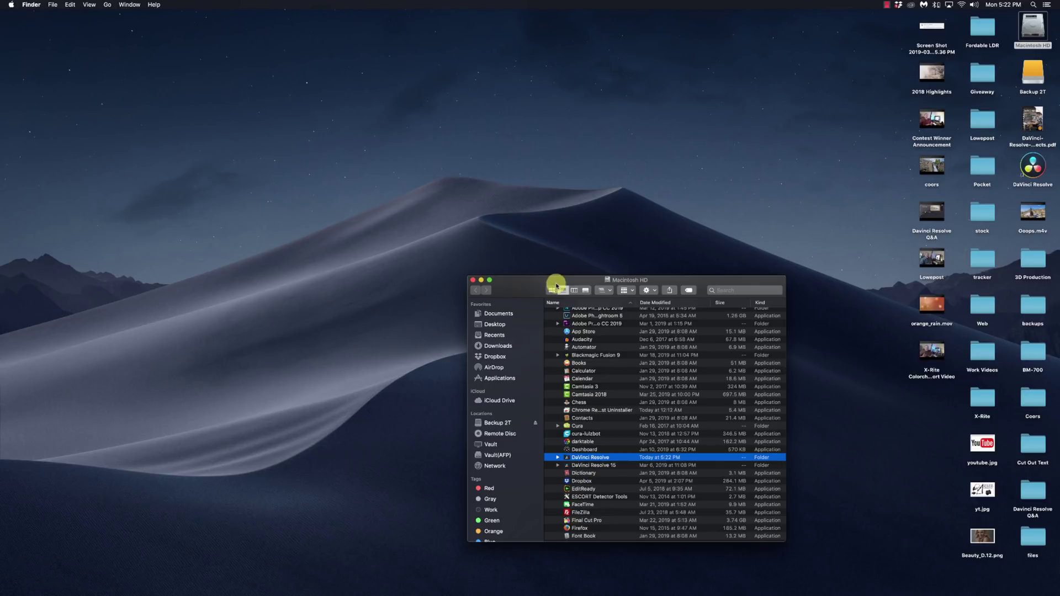
drag(556, 283, 449, 170)
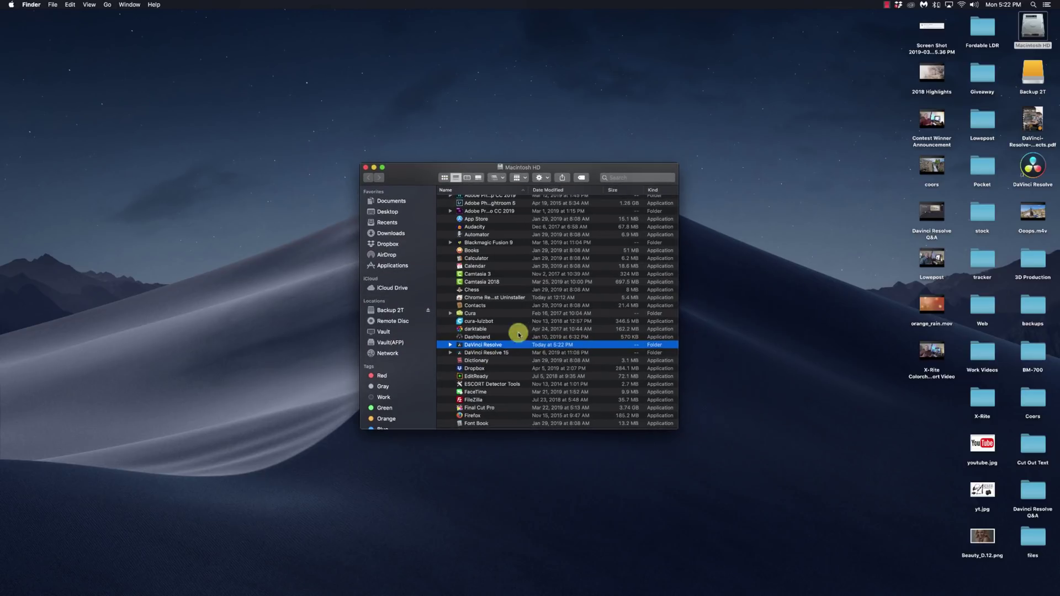
click(450, 345)
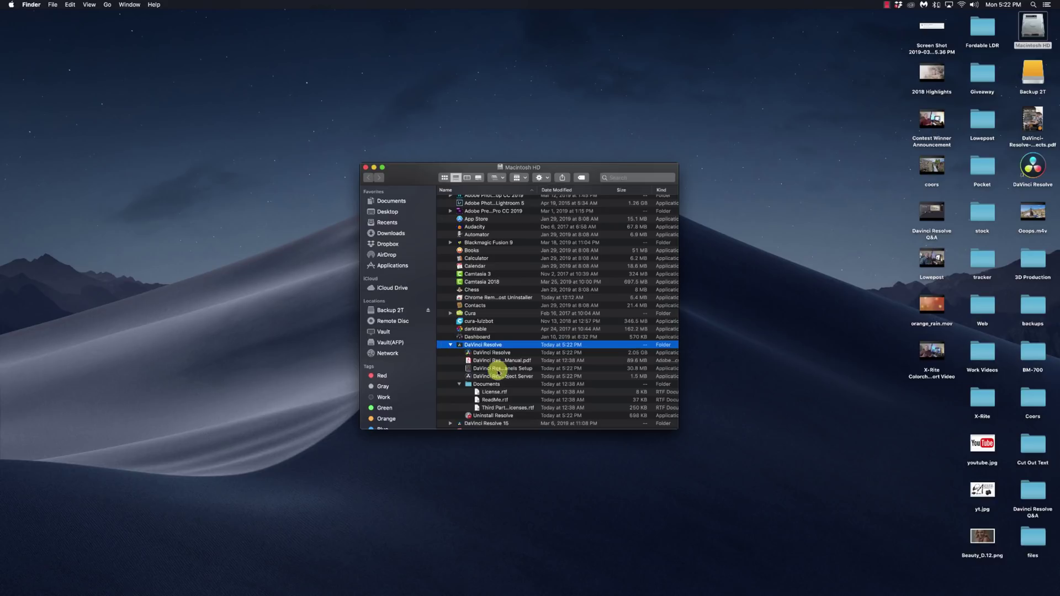
click(478, 353)
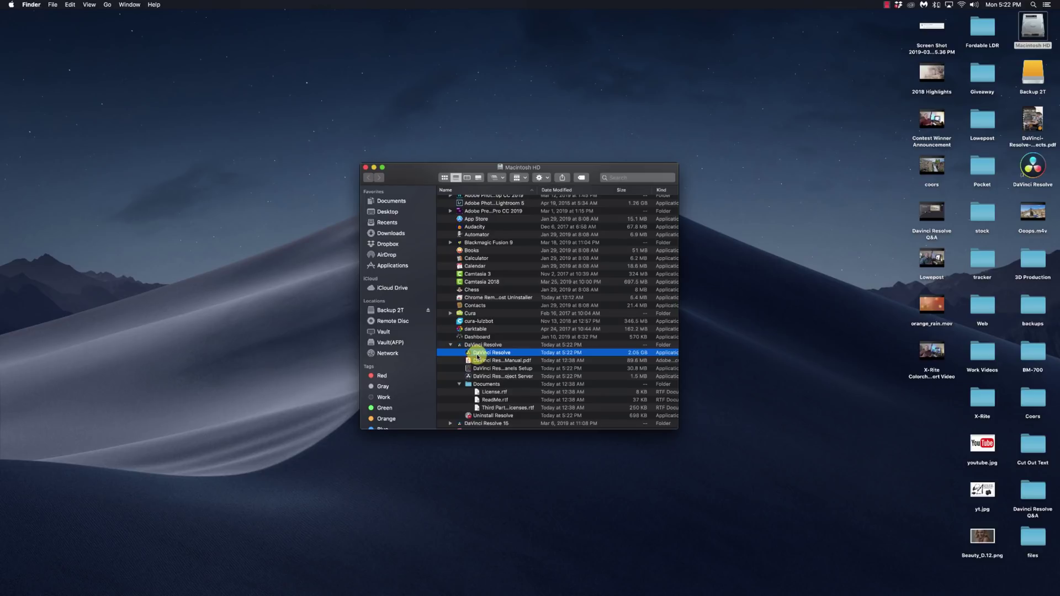
scroll(479, 356, right, 2)
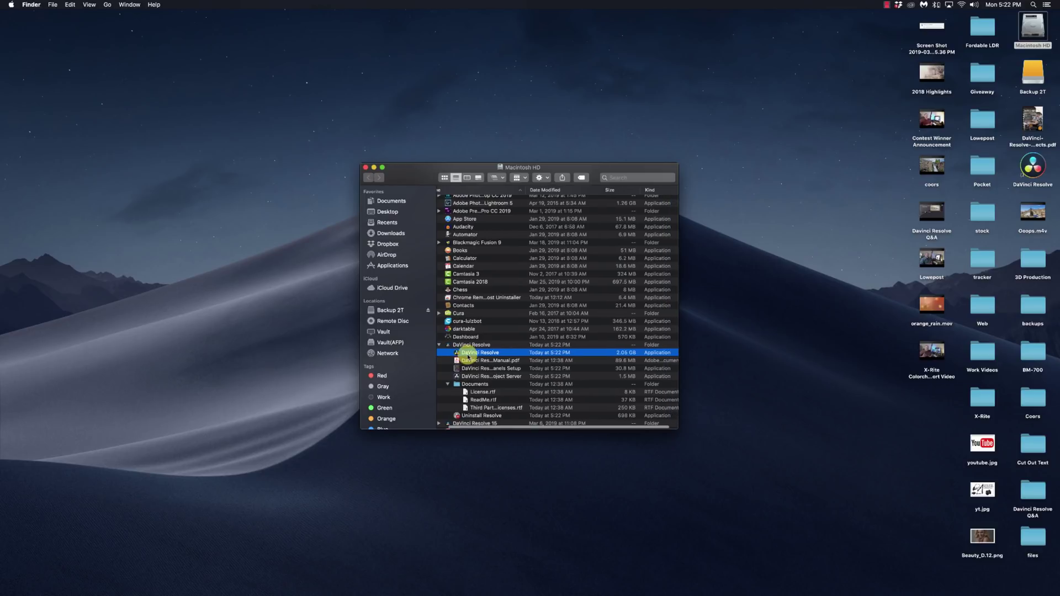
double_click(457, 352)
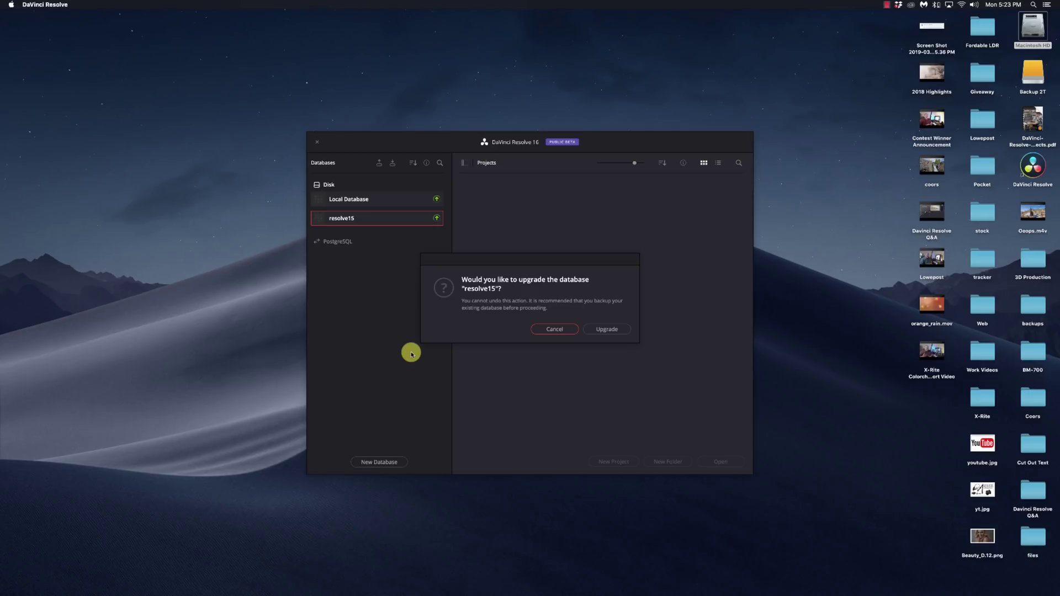
Decline upgrading resolve15, then upgrade the Local Database for version 16
click(554, 330)
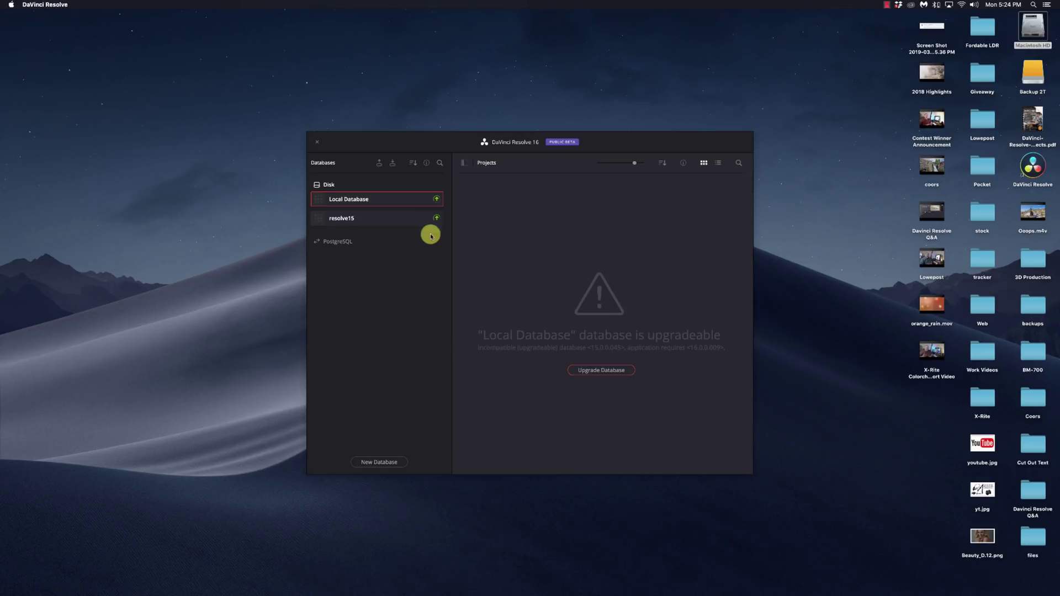
click(362, 223)
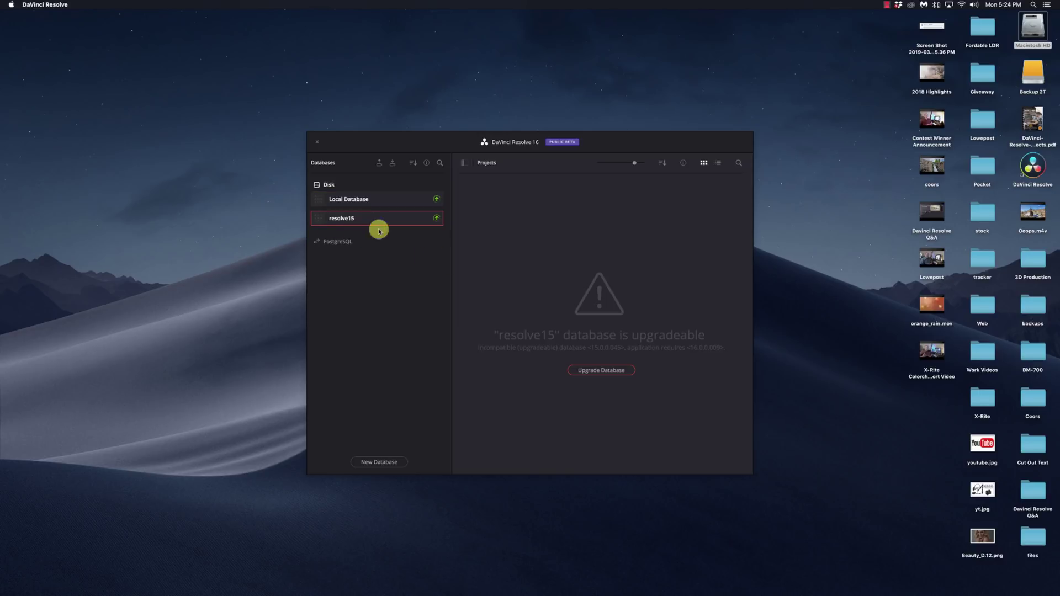
click(362, 200)
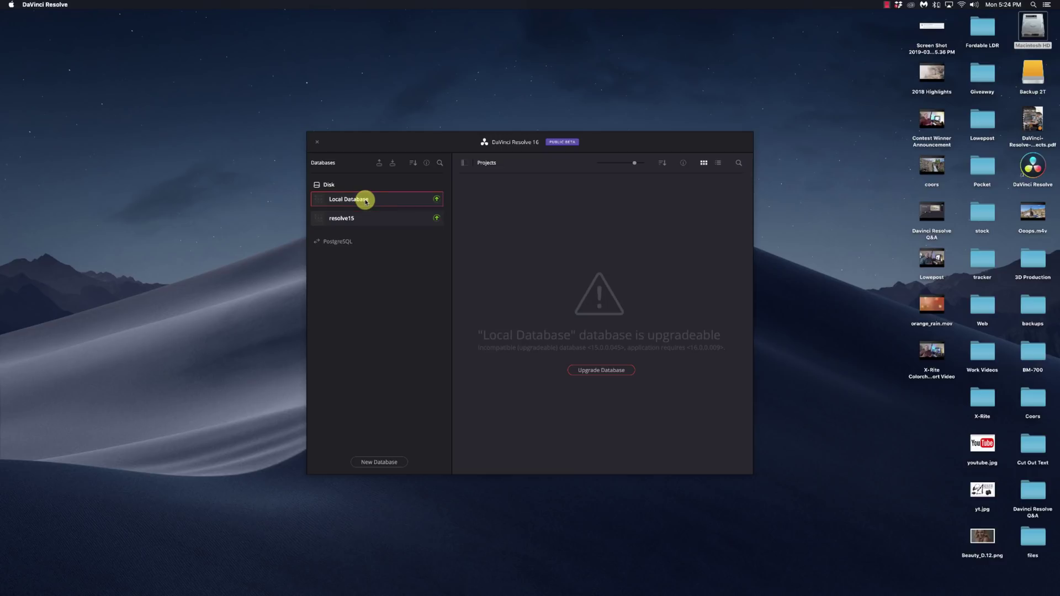
click(615, 373)
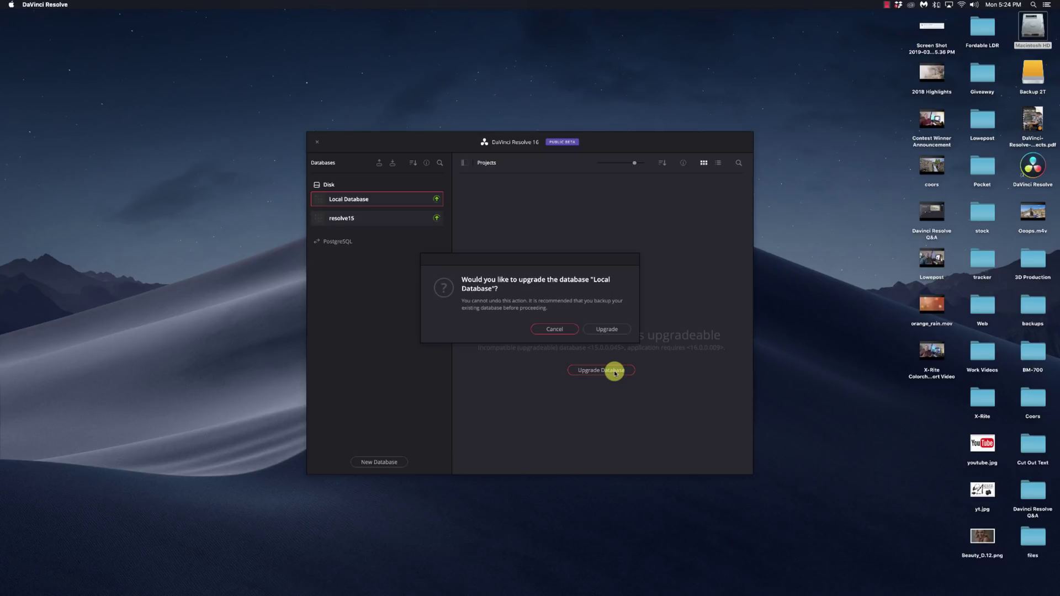
click(598, 331)
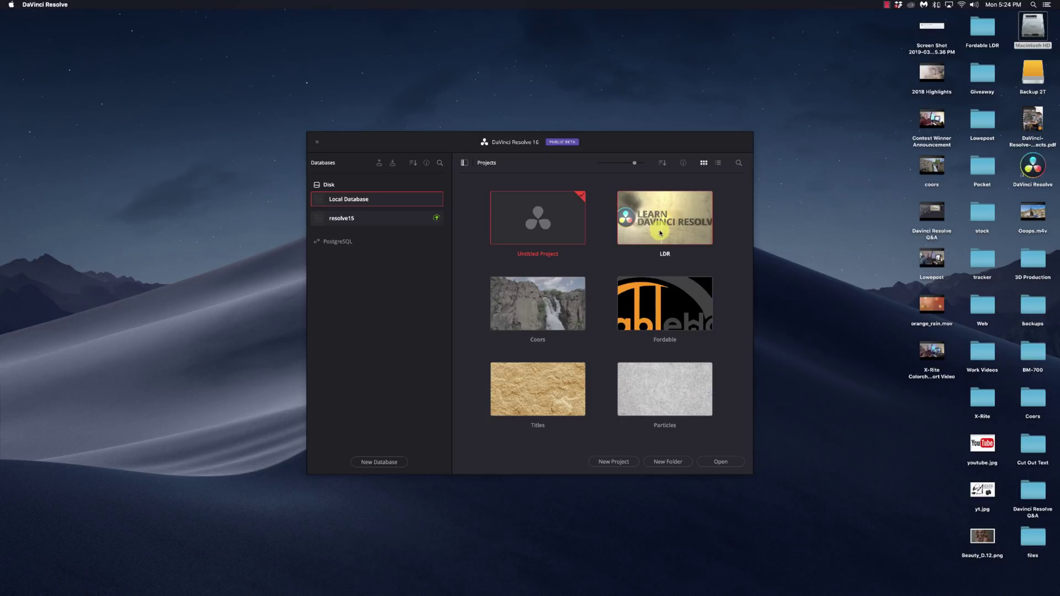
Open the LDR project from the upgraded Local Database in DaVinci Resolve 16
double_click(661, 232)
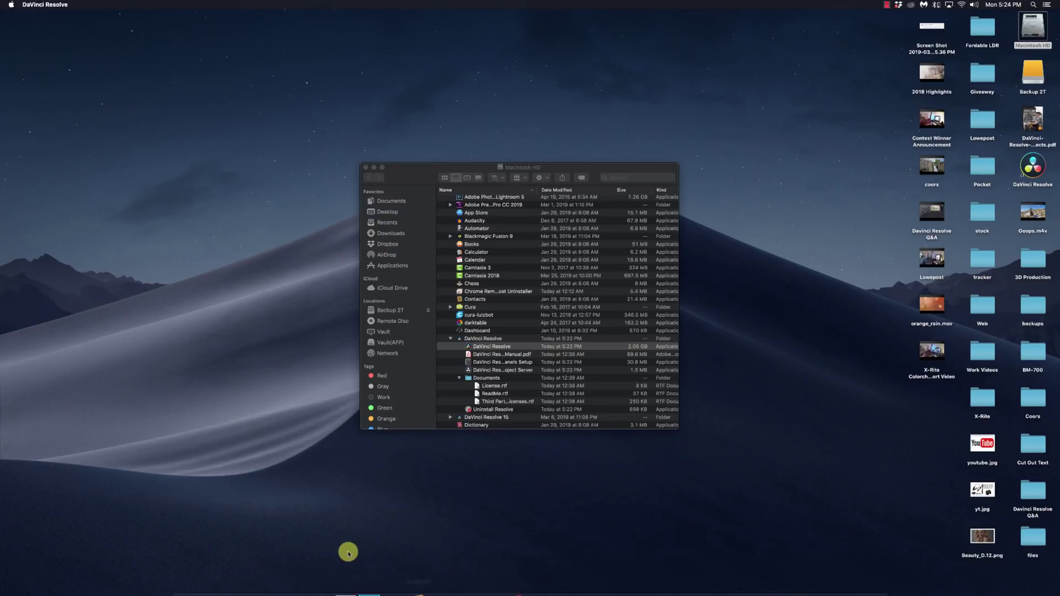
Collapse the new DaVinci Resolve folder and launch the app inside the DaVinci Resolve 15 folder
click(450, 339)
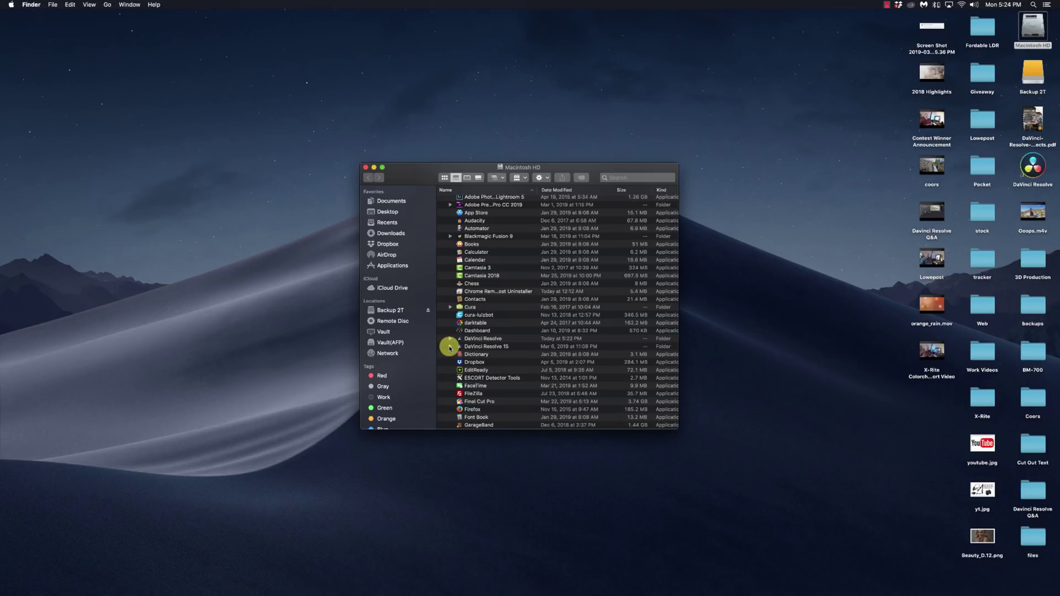
click(451, 347)
double_click(476, 354)
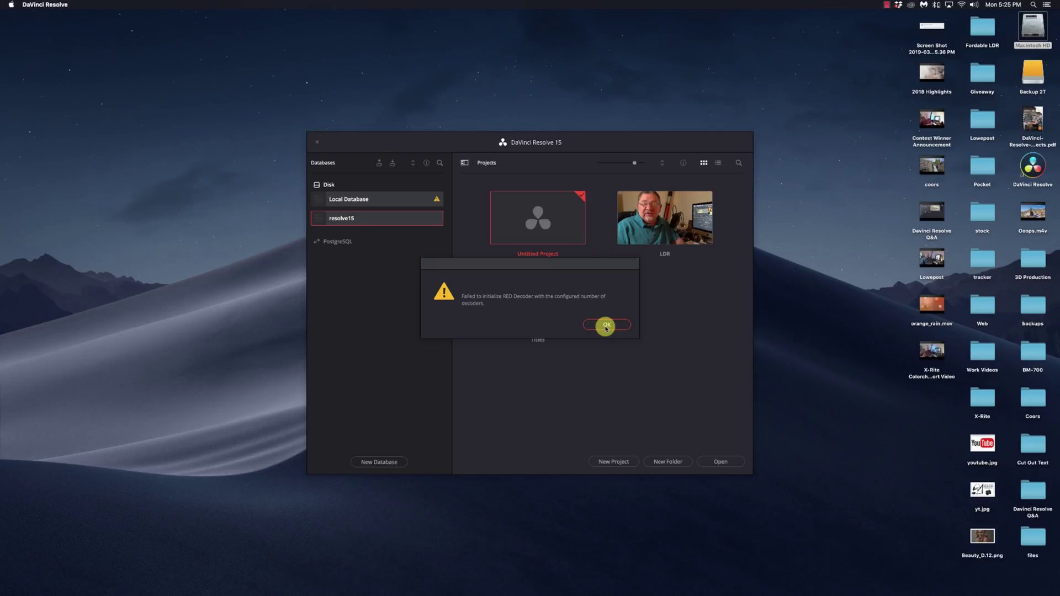
Dismiss the RED warning, check that Local Database is incompatible, and select LDR in resolve15
click(606, 326)
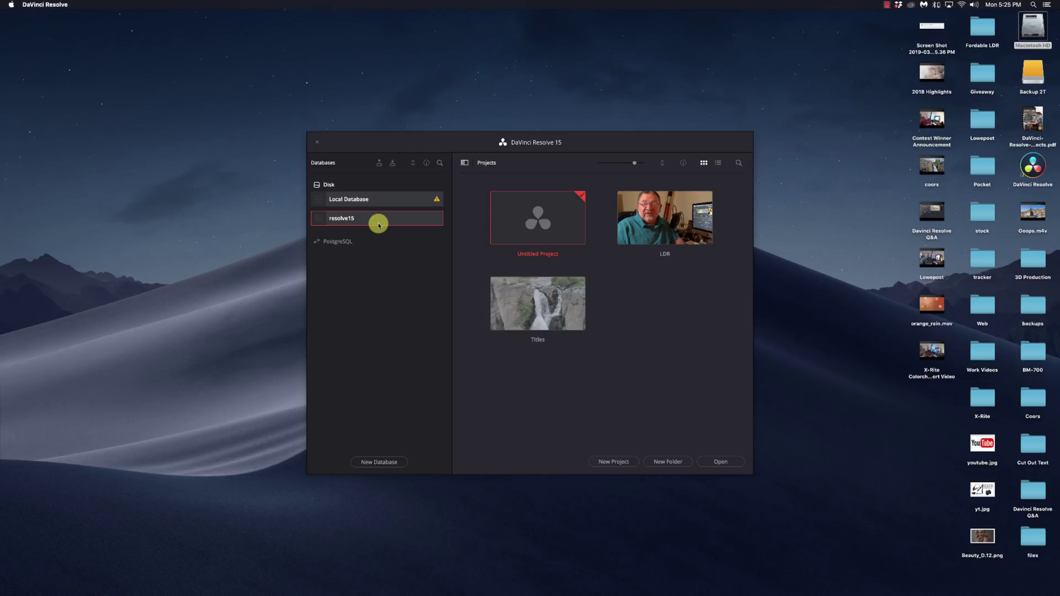
click(377, 200)
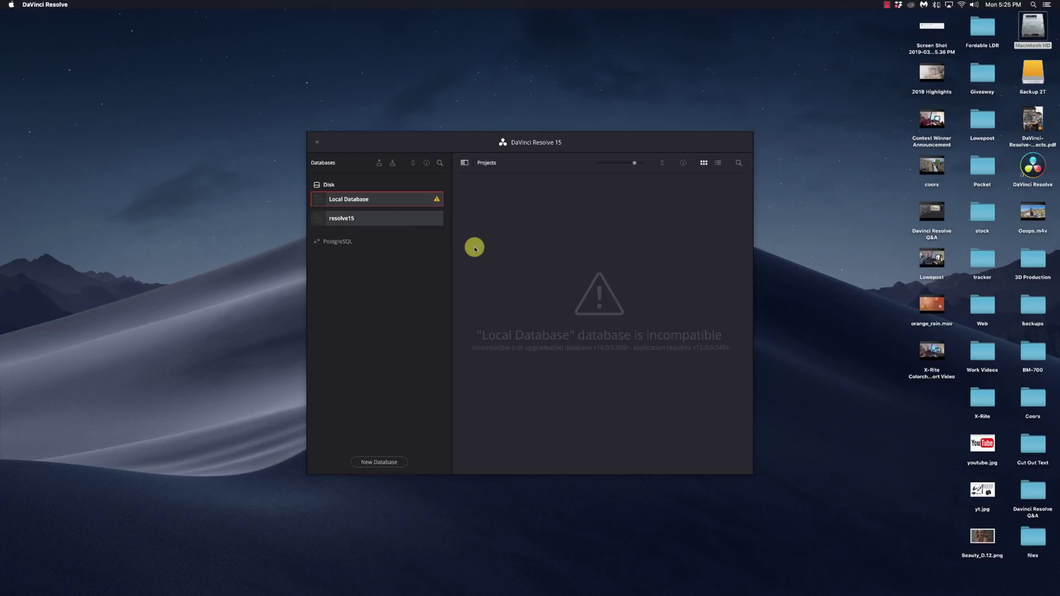
click(387, 224)
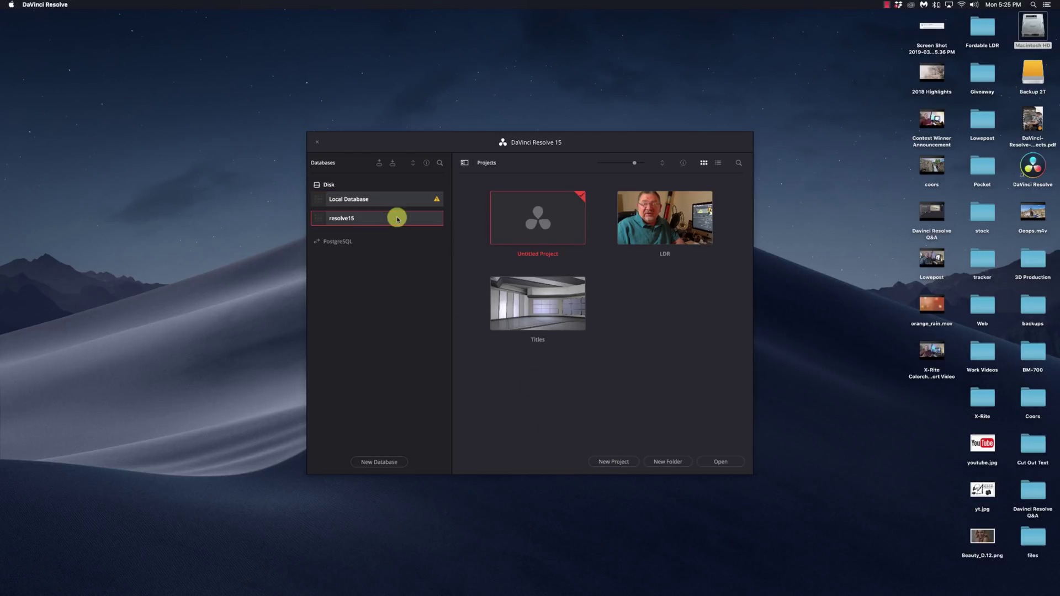
click(464, 162)
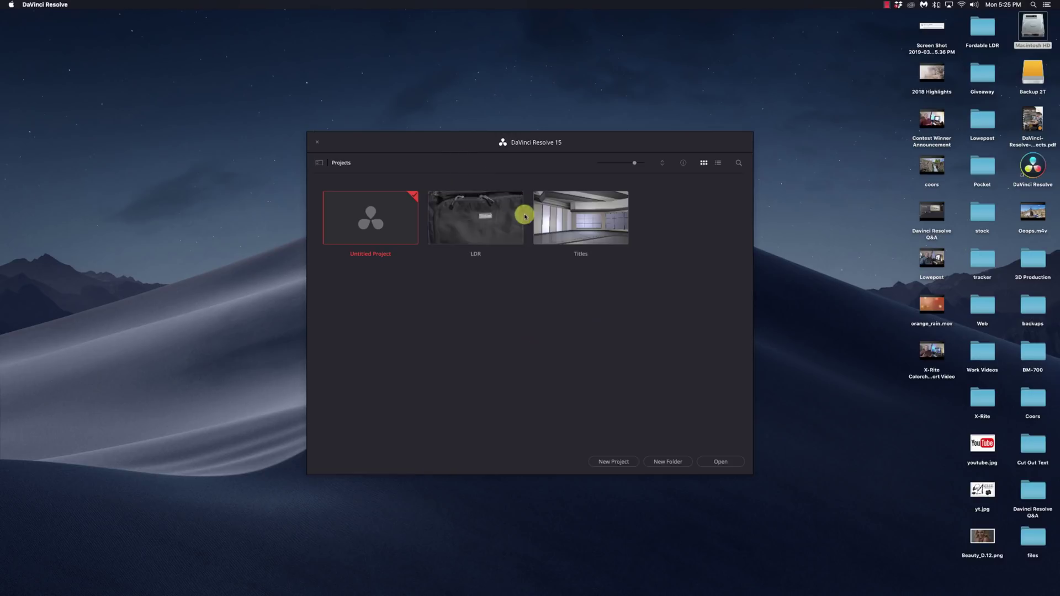
click(473, 226)
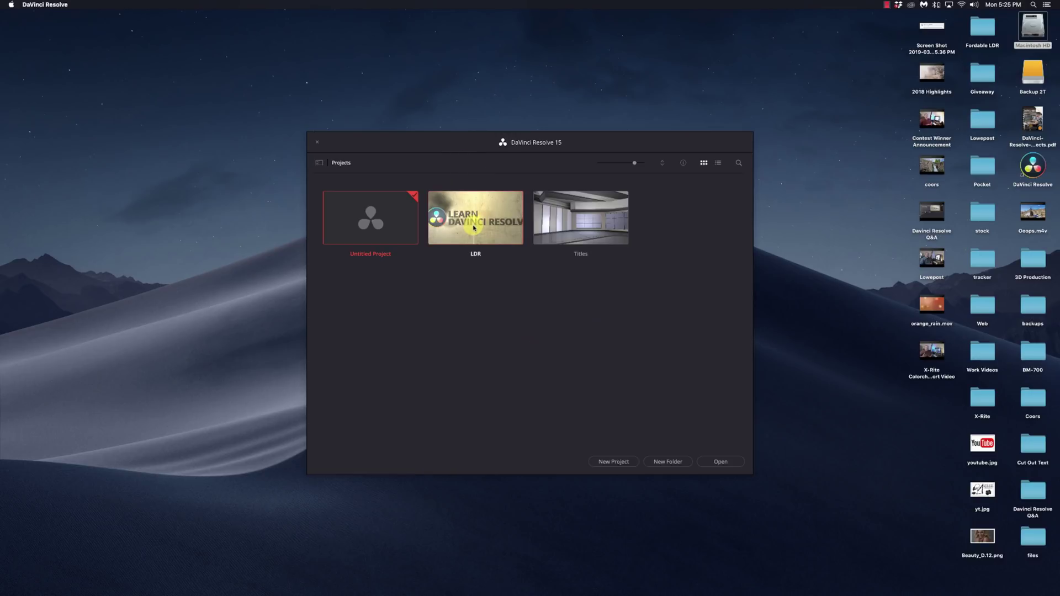
Open the LDR project in Resolve 15, then quit DaVinci Resolve 15
double_click(473, 227)
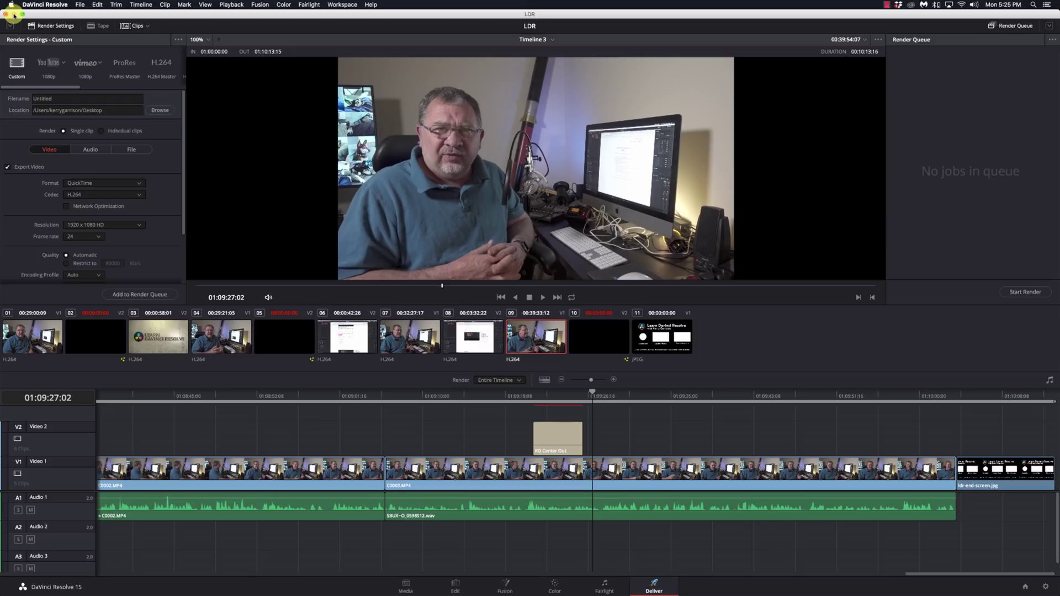
click(39, 4)
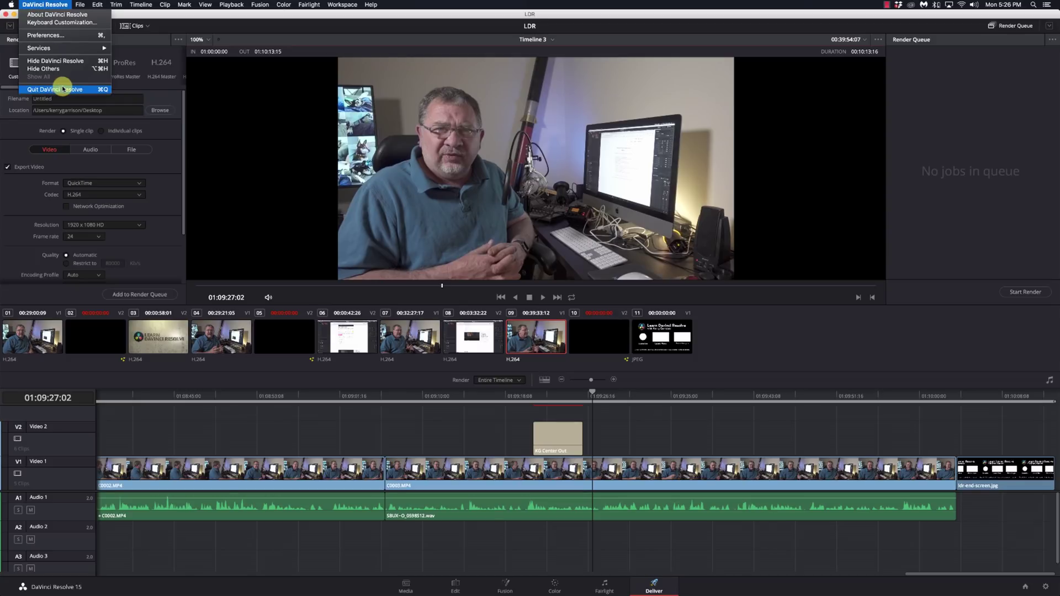
click(64, 89)
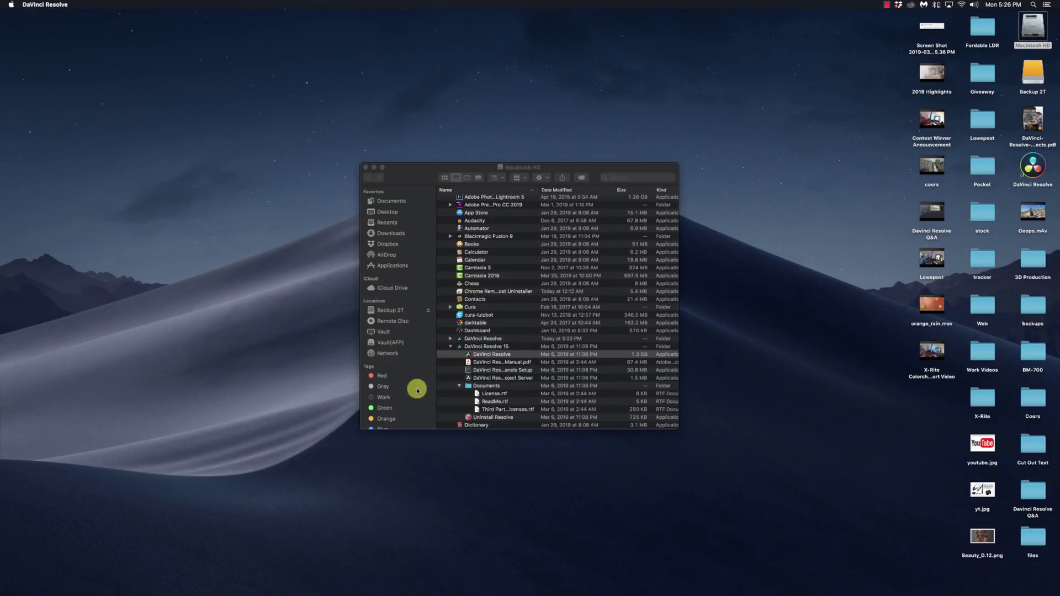
Expand the DaVinci Resolve 15 folder and select its 1.3 GB application
click(452, 346)
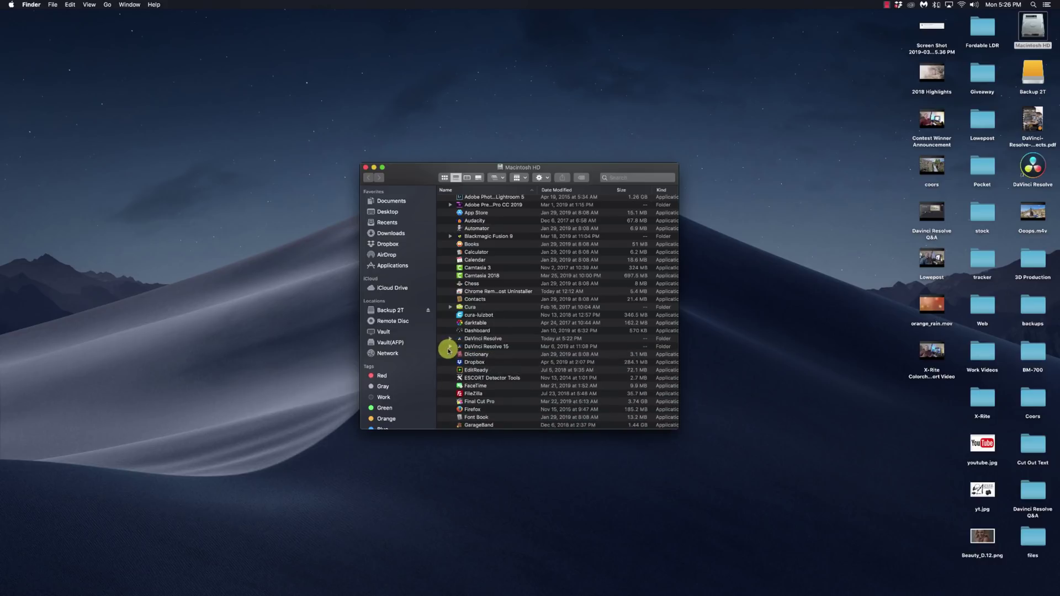
click(451, 347)
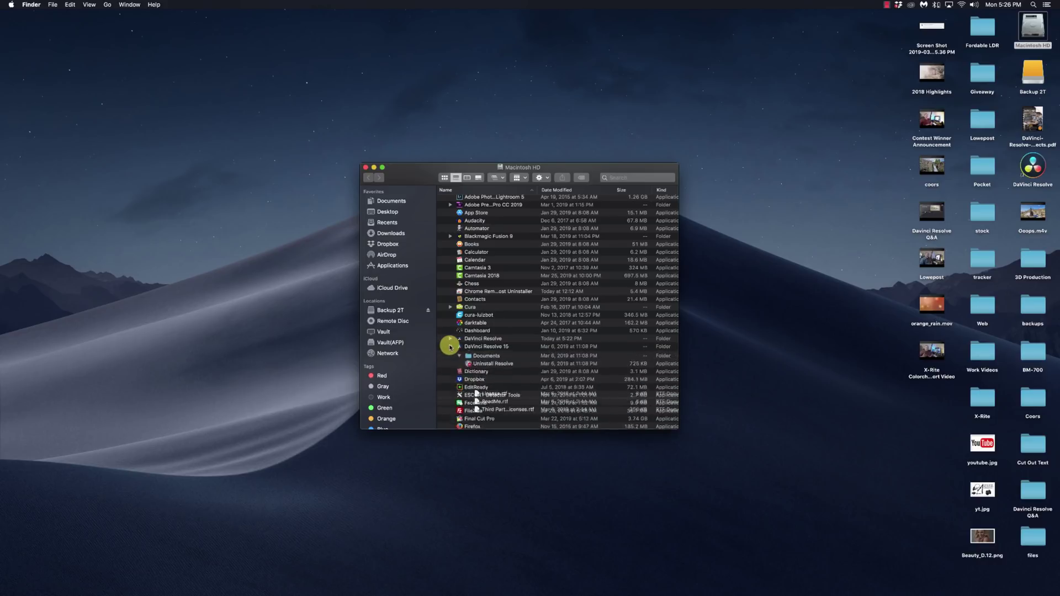
click(483, 354)
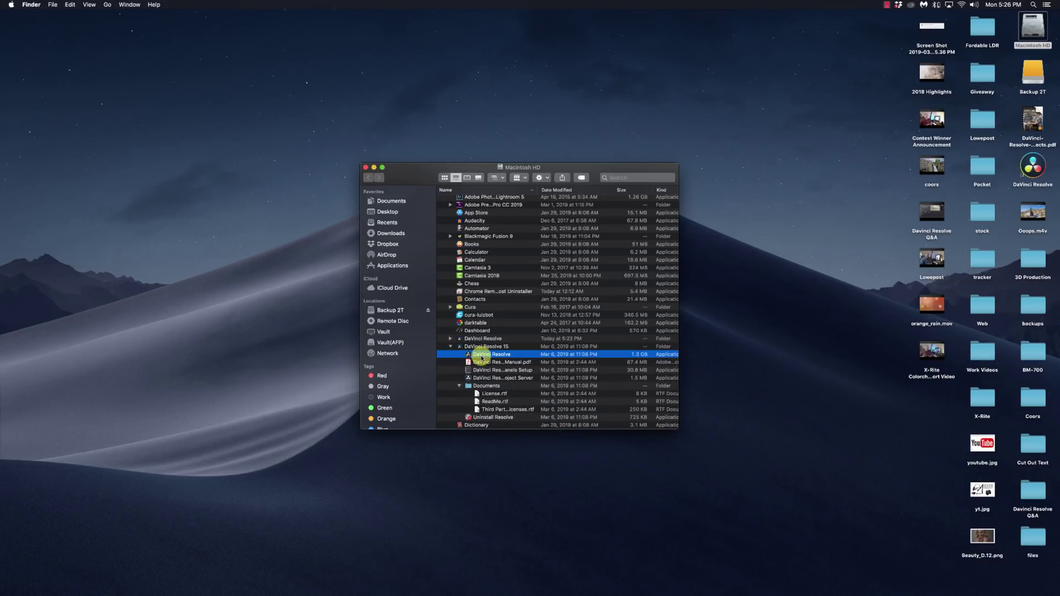
Expand the new DaVinci Resolve folder to show its 2.05 GB app and Documents folder
click(451, 339)
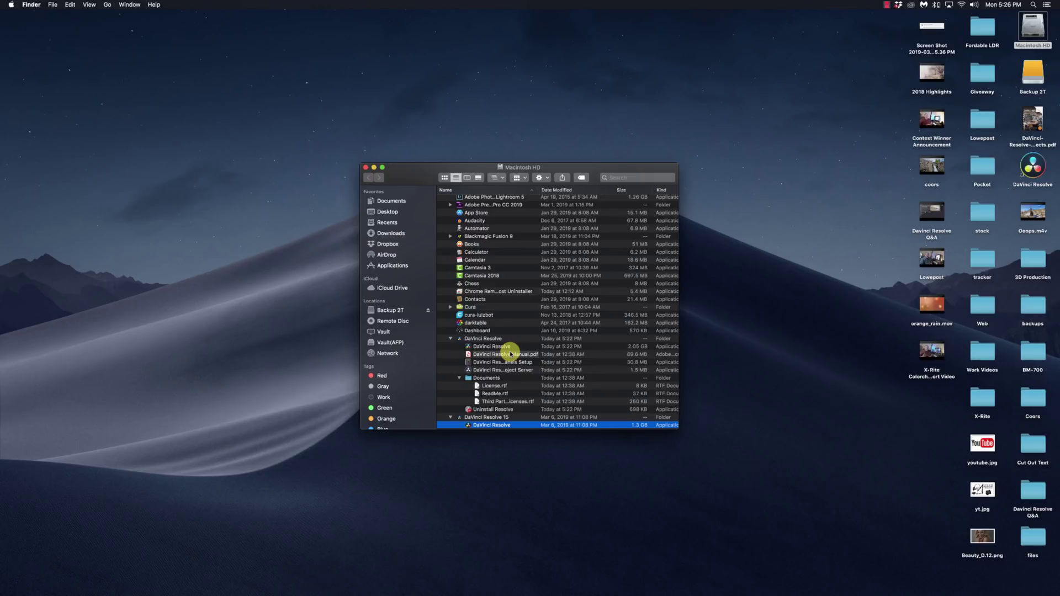
scroll(508, 351, down, 1)
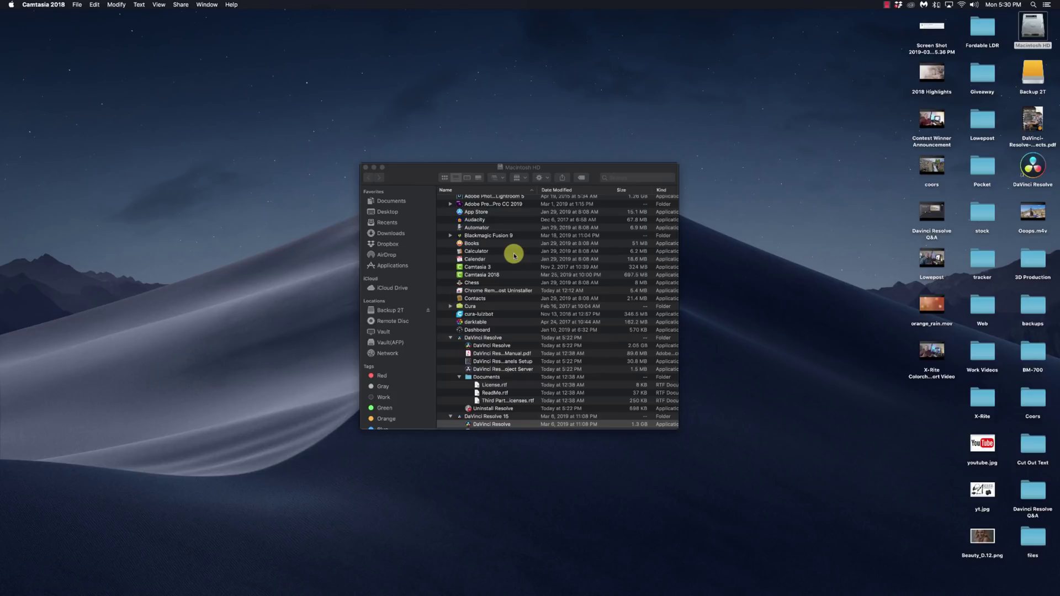
scroll(514, 254, up, 5)
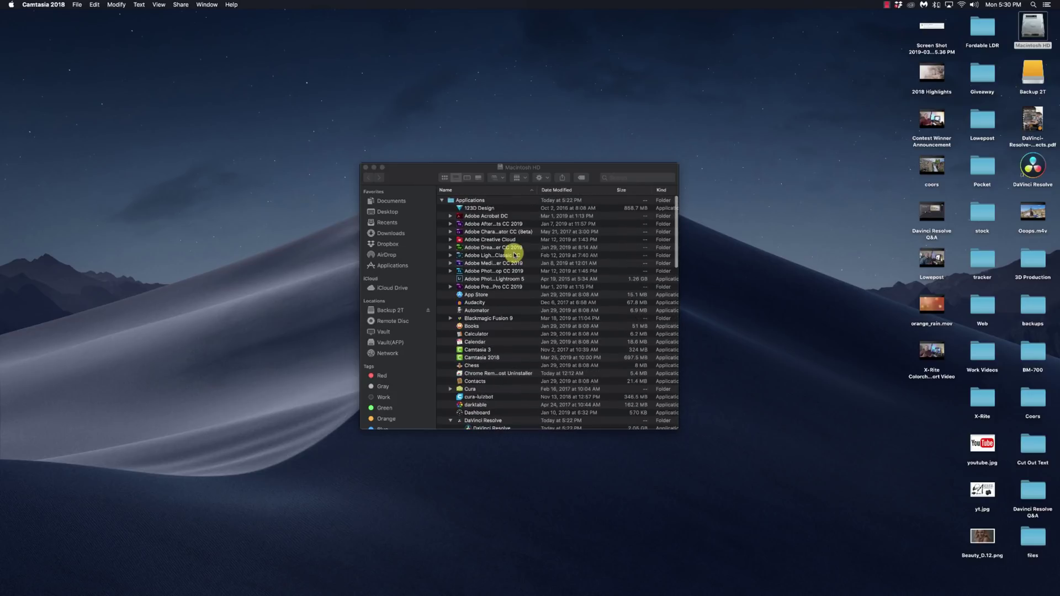
scroll(514, 254, up, 2)
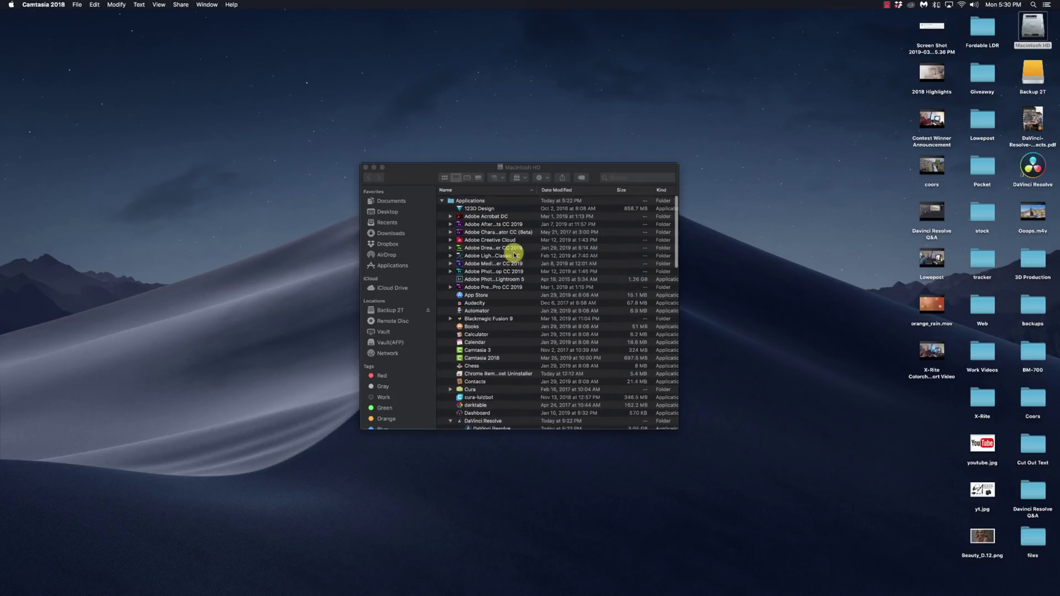